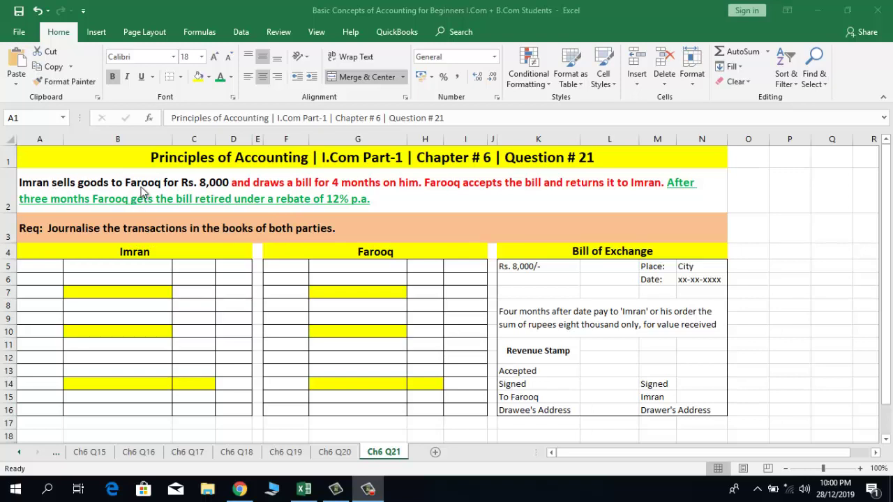
Review the two parties' journal headings and the bill of exchange's heading, place, date and amount
click(116, 252)
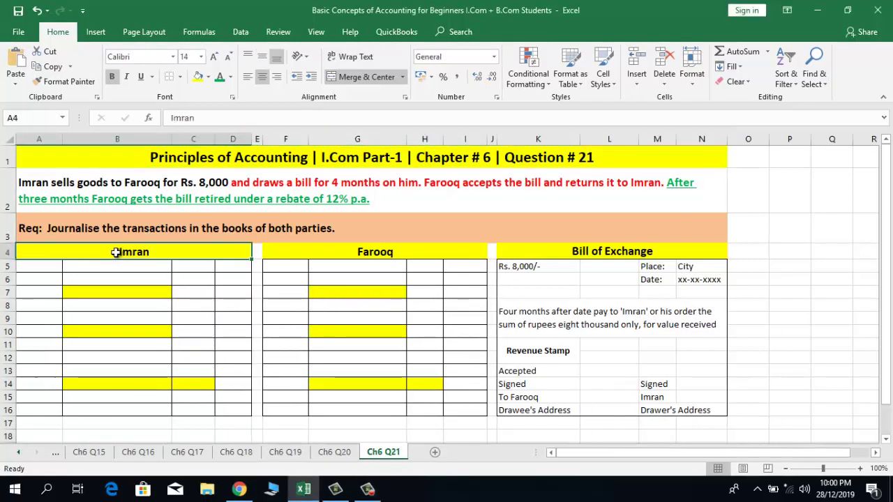
click(350, 251)
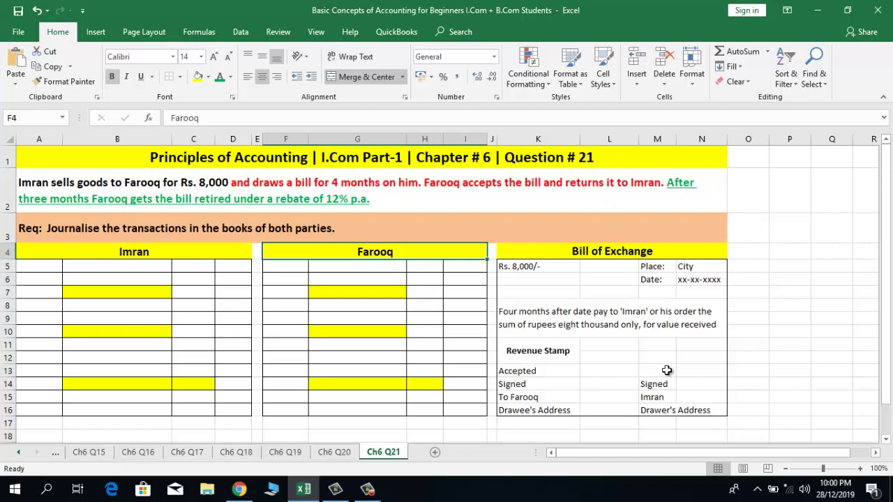
click(540, 254)
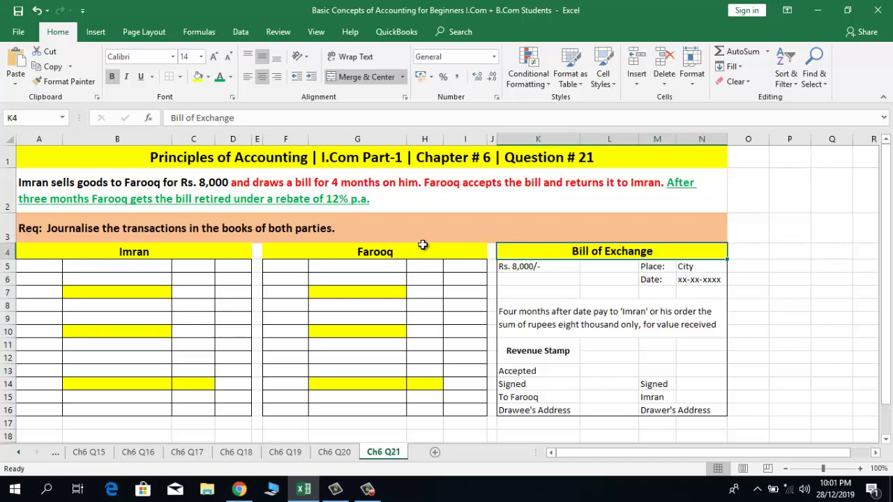
click(693, 266)
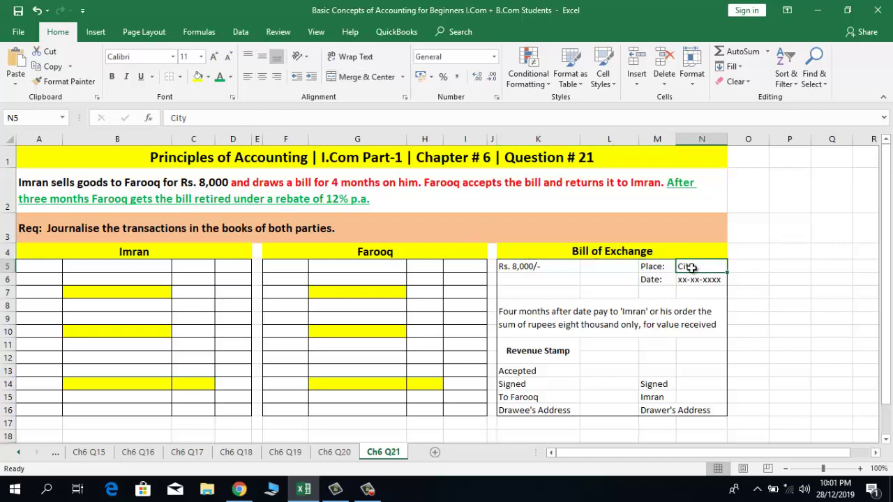
click(704, 281)
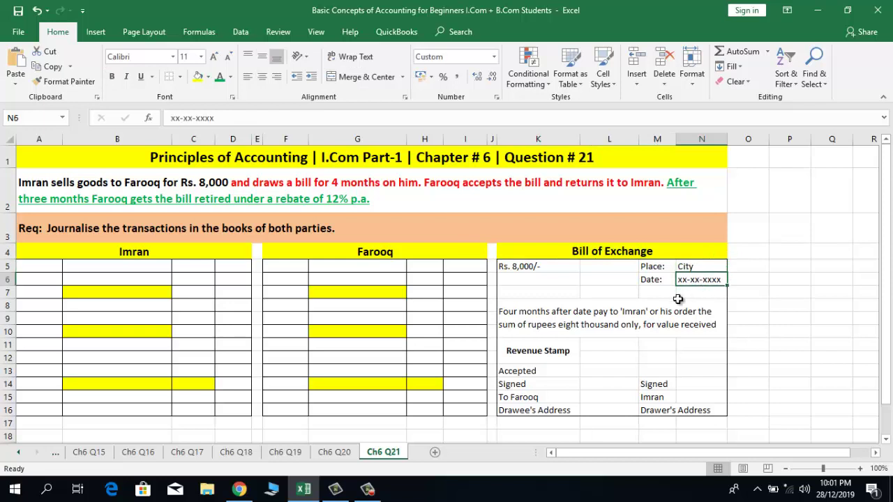
click(516, 267)
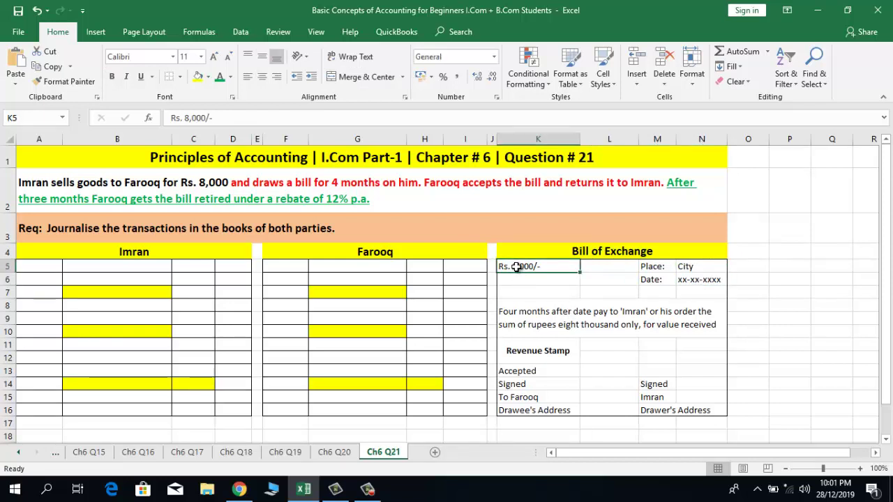
Insert the word "to" after "his order" in the bill of exchange's payment wording in K8
click(541, 328)
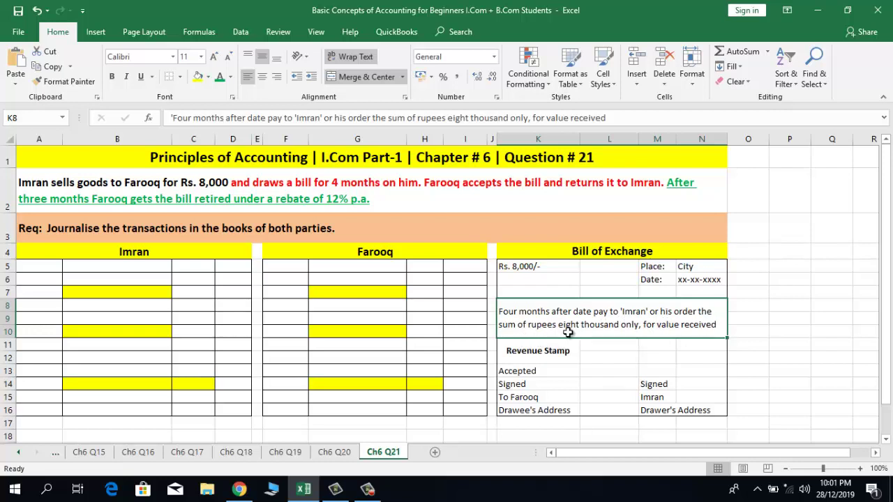
double_click(698, 315)
text(to)
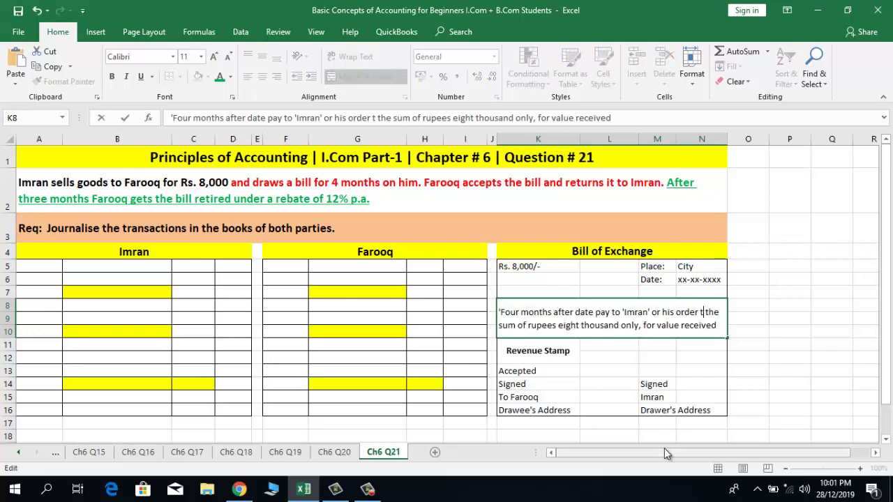
key(Return)
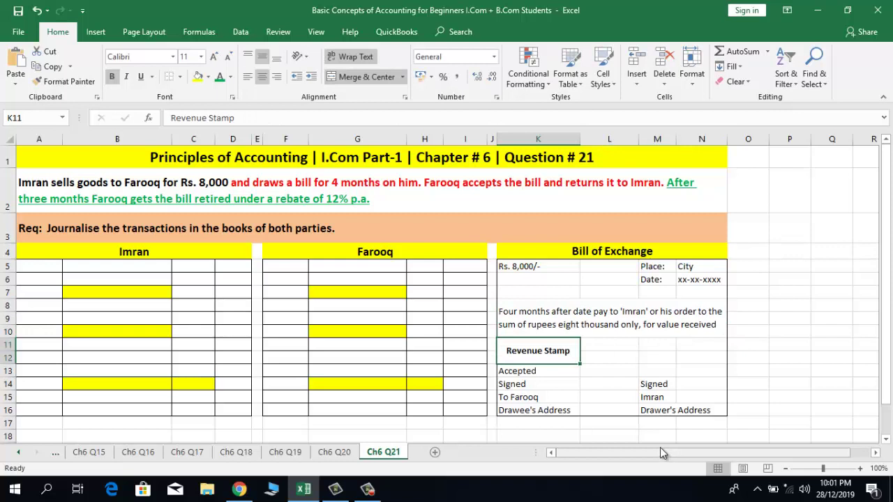
Examine the bill's drawer and drawee signature blocks, the revenue stamp area and both parties' empty journals
click(652, 384)
click(647, 396)
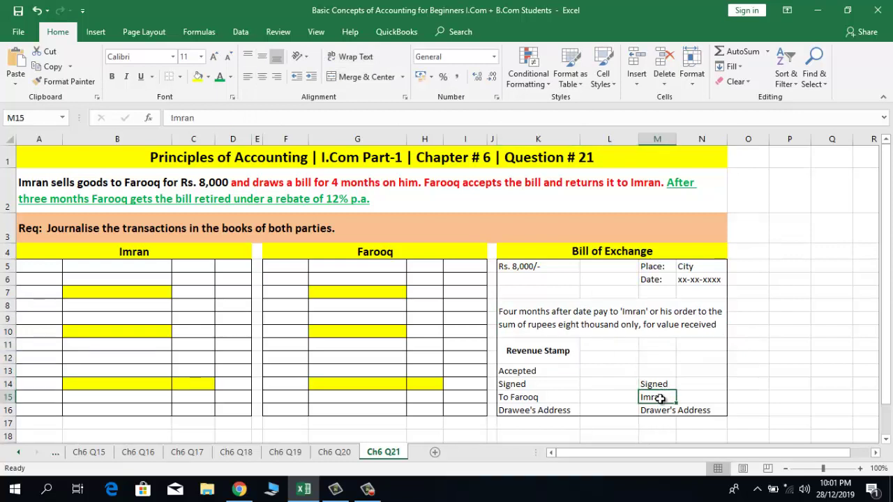
click(664, 410)
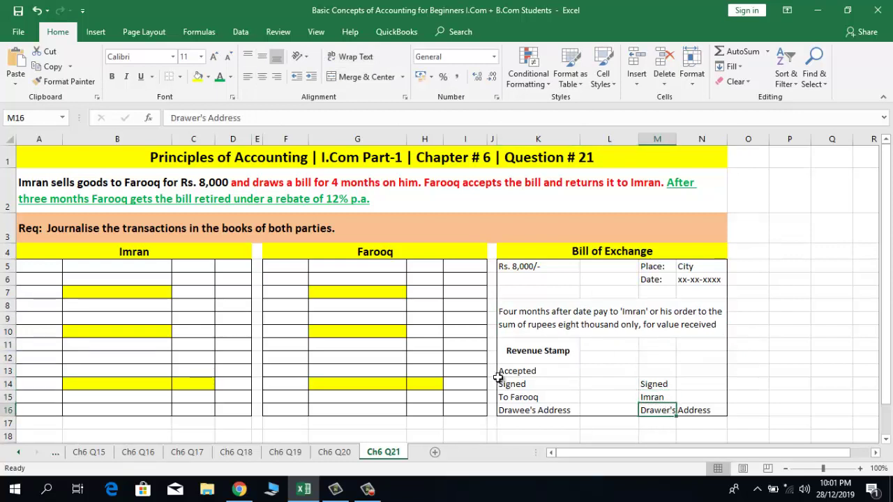
click(520, 371)
click(522, 396)
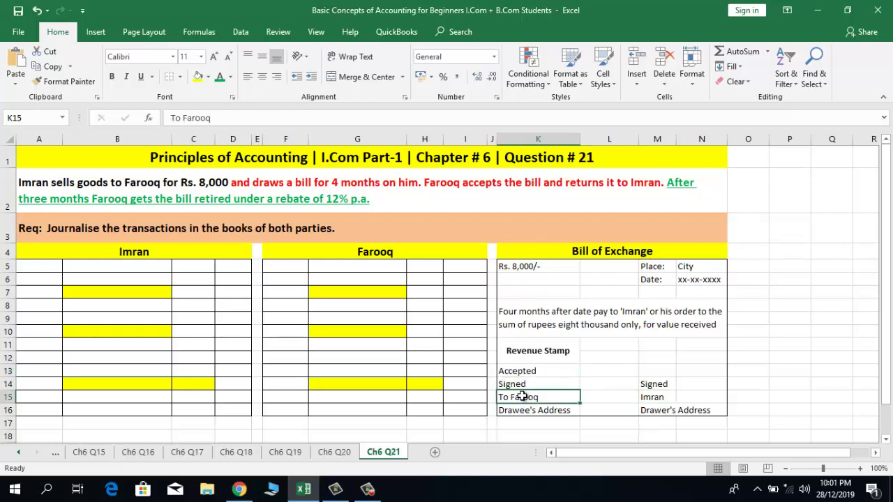
click(526, 351)
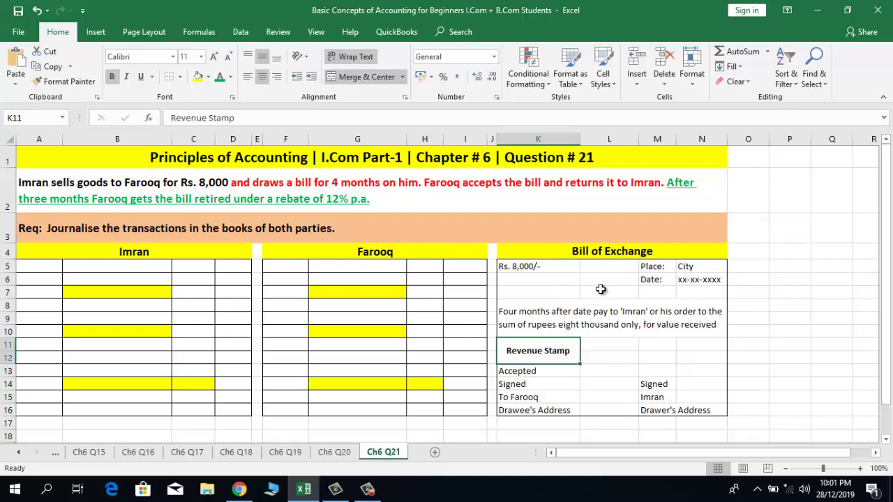
click(580, 252)
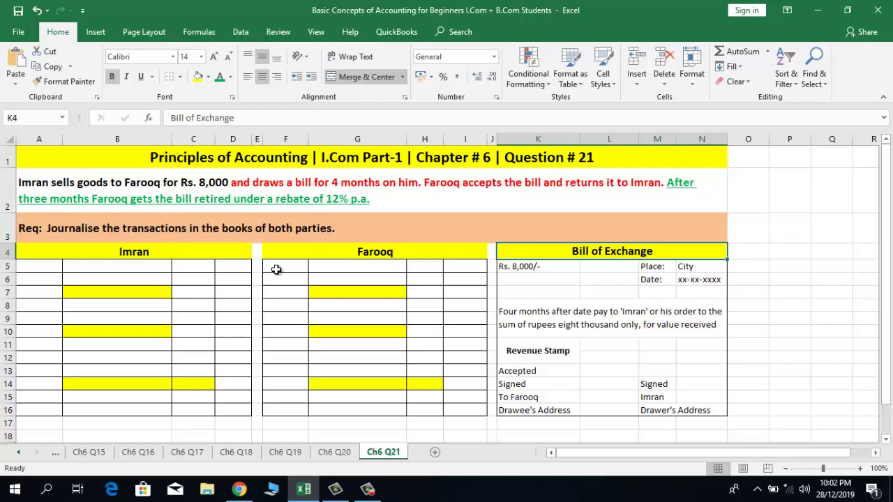
click(293, 253)
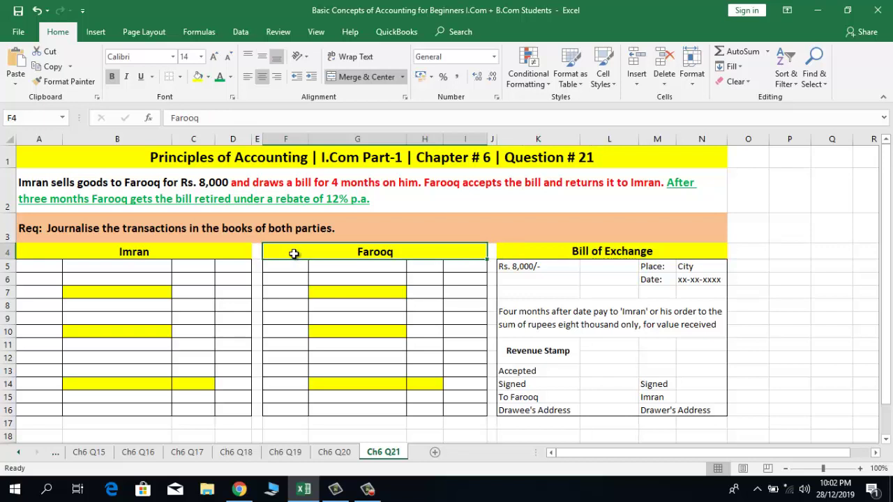
click(164, 251)
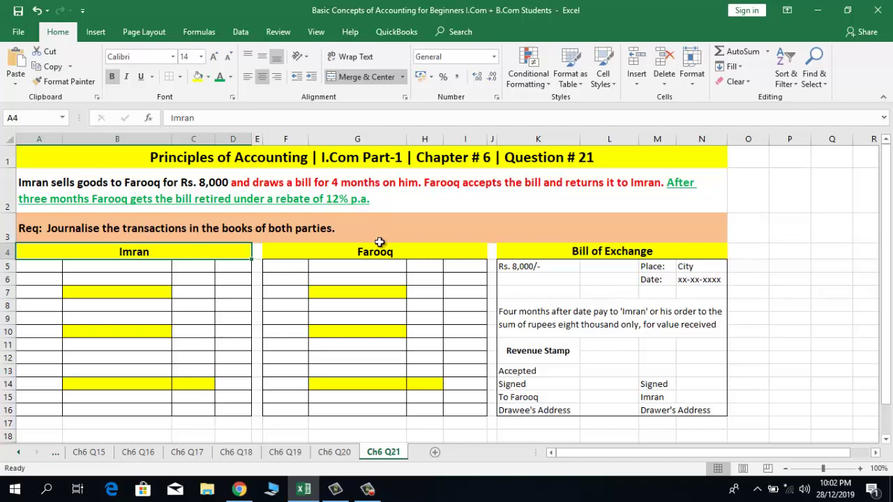
click(365, 319)
click(359, 352)
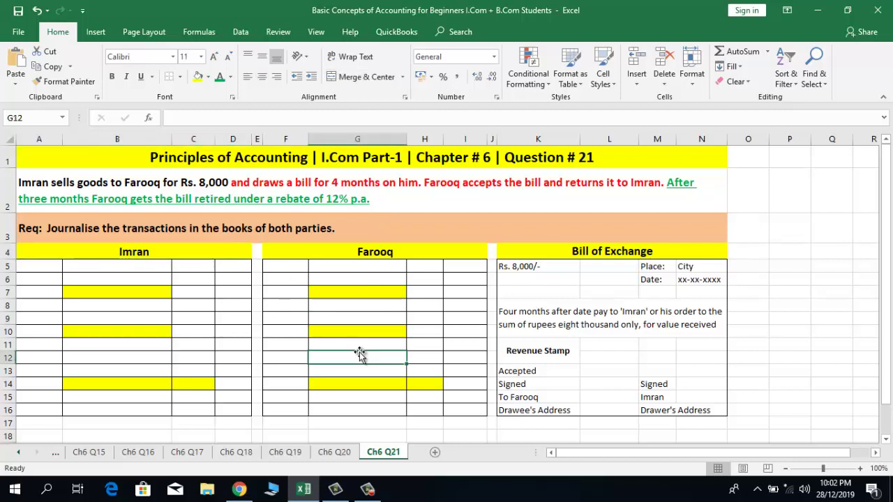
click(92, 345)
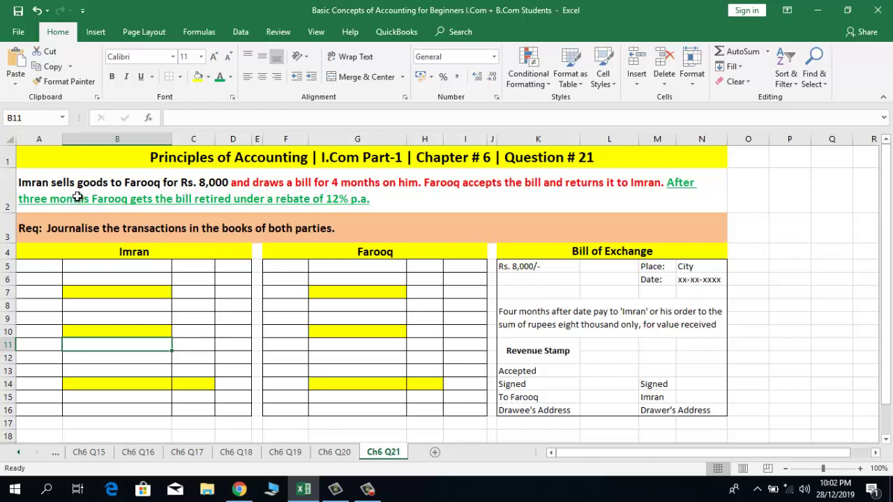
Enter the buyer's name in B5 and Sales in B6 as the seller's first journal entry
click(102, 266)
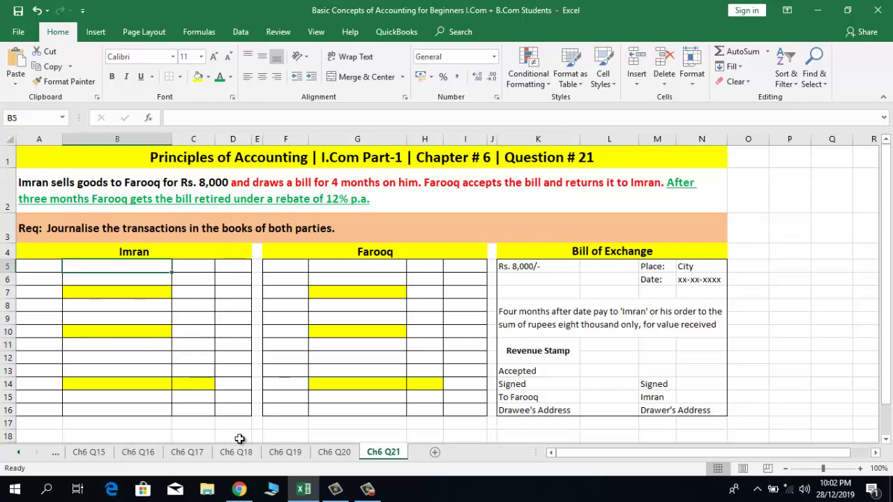
text(F)
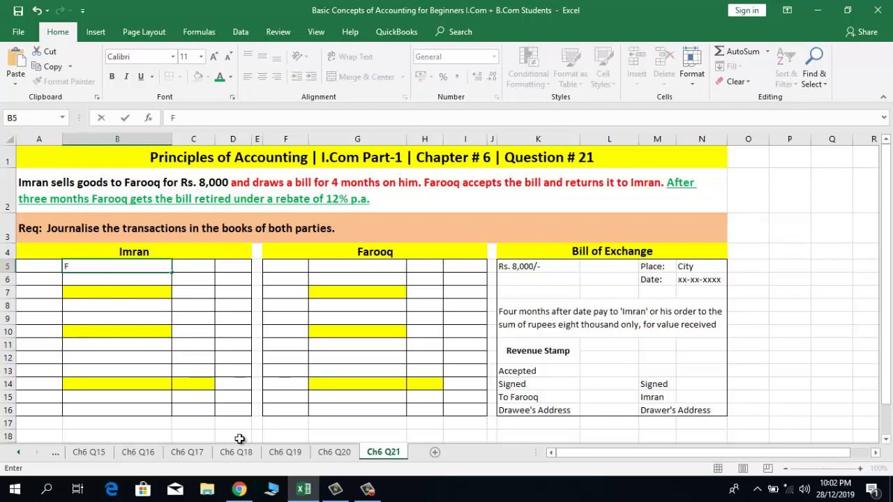
text(arooq)
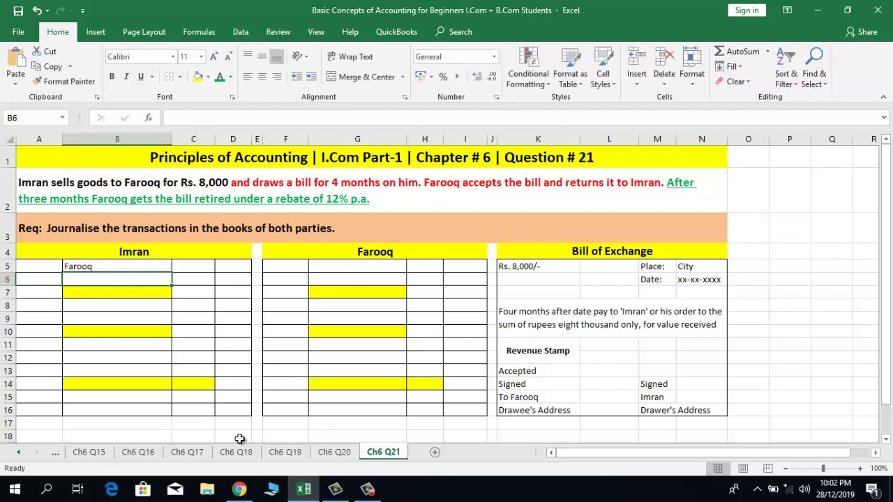
text(Sales)
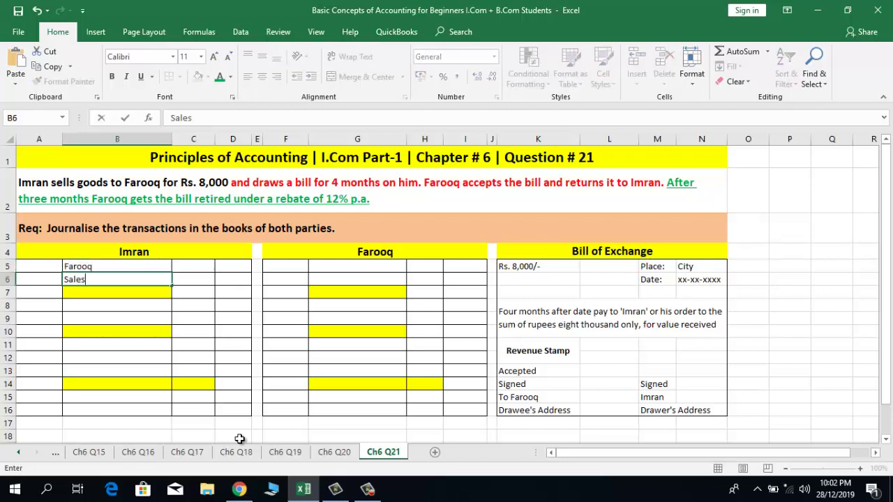
key(Return)
Record a debit of 8000 in C5 and copy it to D6 as the Sales credit
key(Up)
key(Up)
key(Right)
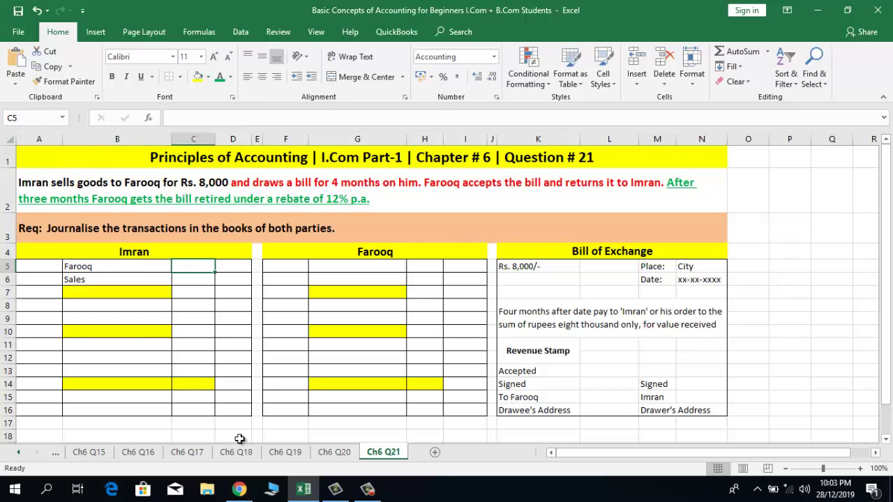
text(8000)
key(Return)
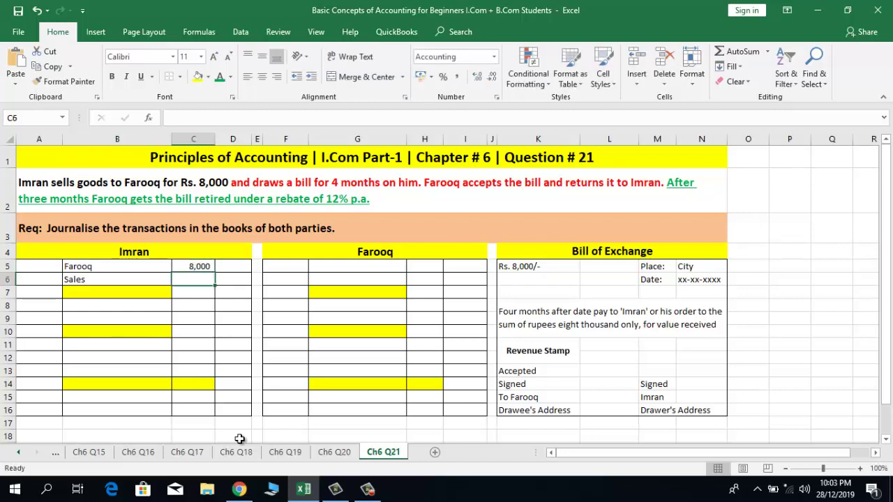
key(Up)
key(ctrl+c)
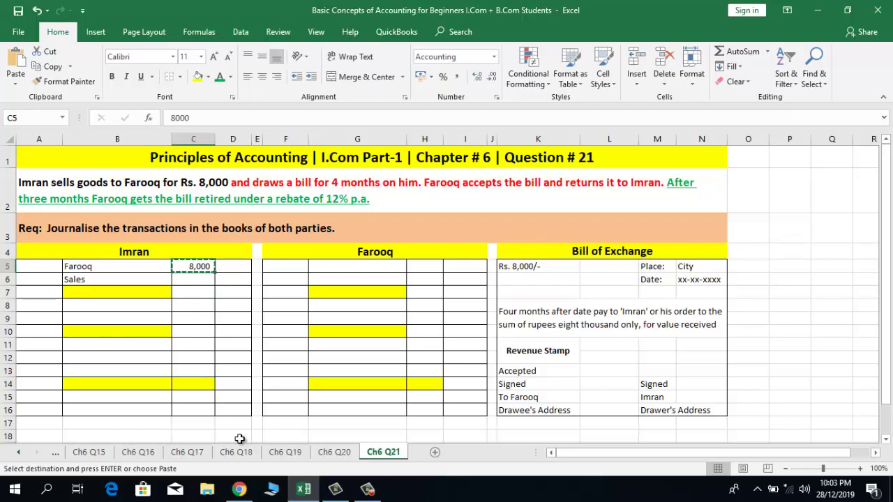
key(Down)
key(Right)
key(Return)
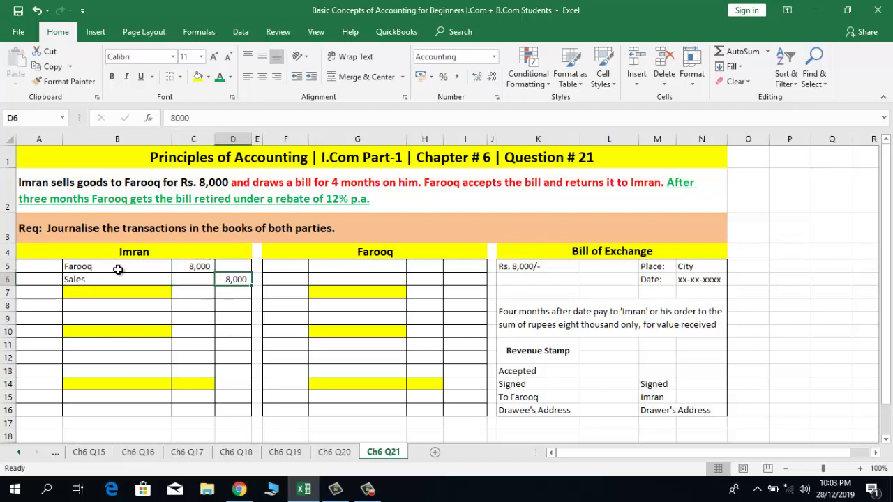
Add the narration "Sales to" followed by the buyer's name in B7 of the seller's journal
click(90, 269)
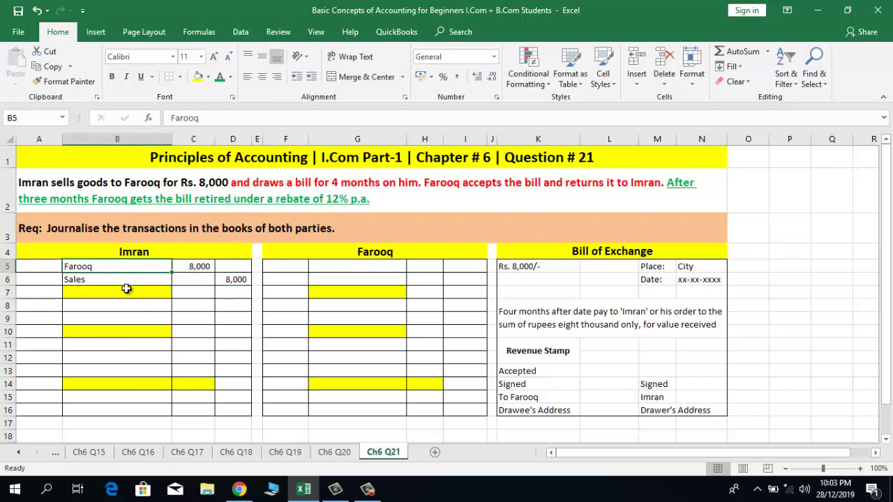
click(126, 289)
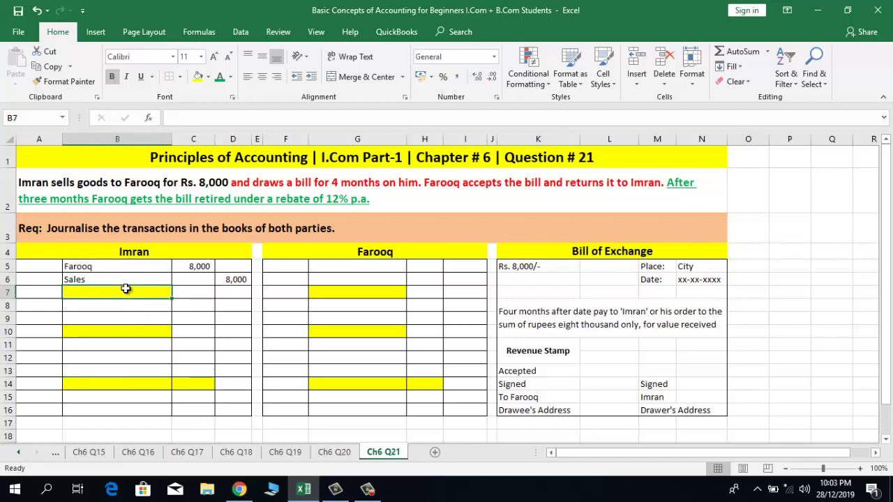
text(Sales to)
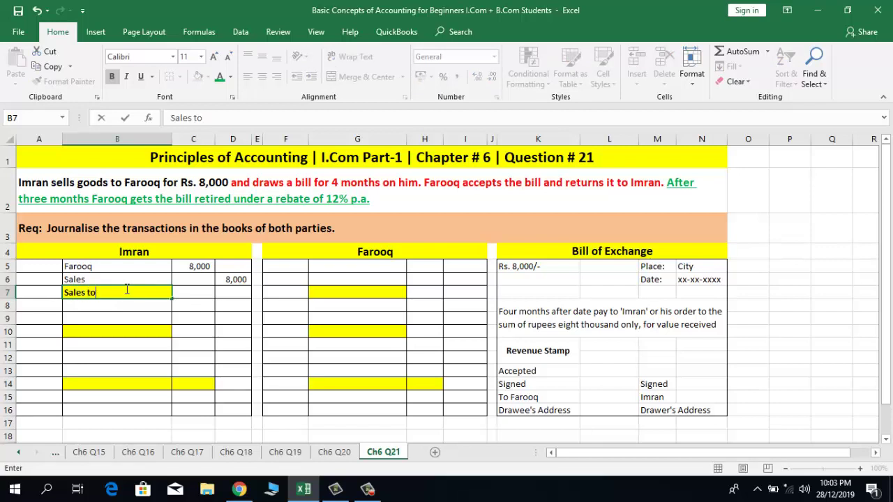
text( Farooq)
key(Return)
Enter Purchase in G5 of the buyer's journal with a debit of 8000 in H5
click(376, 271)
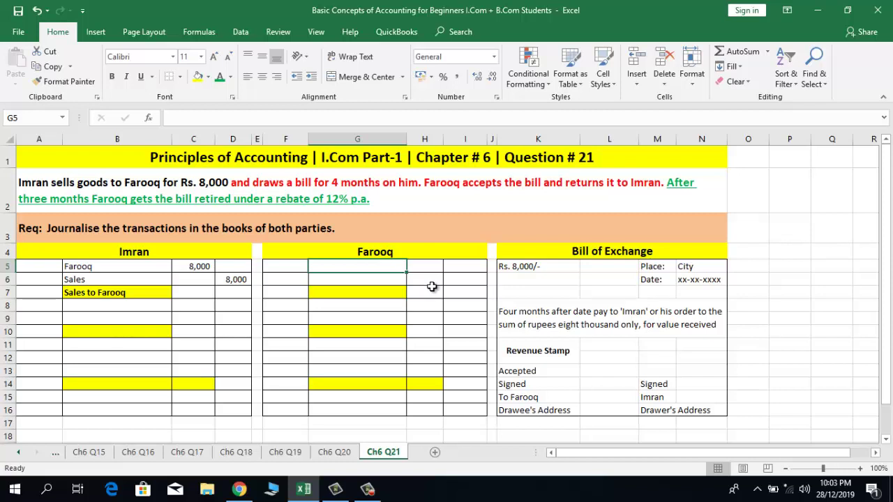
text(Pu)
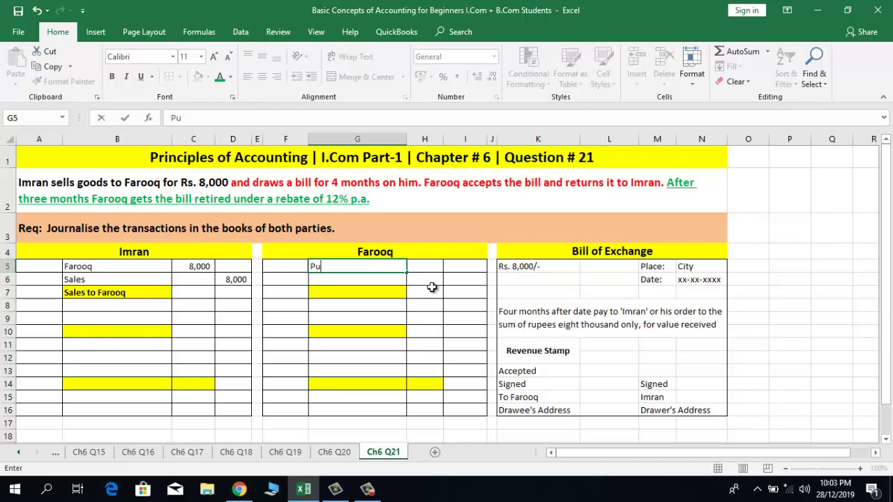
text(rchase)
key(Tab)
text(8000)
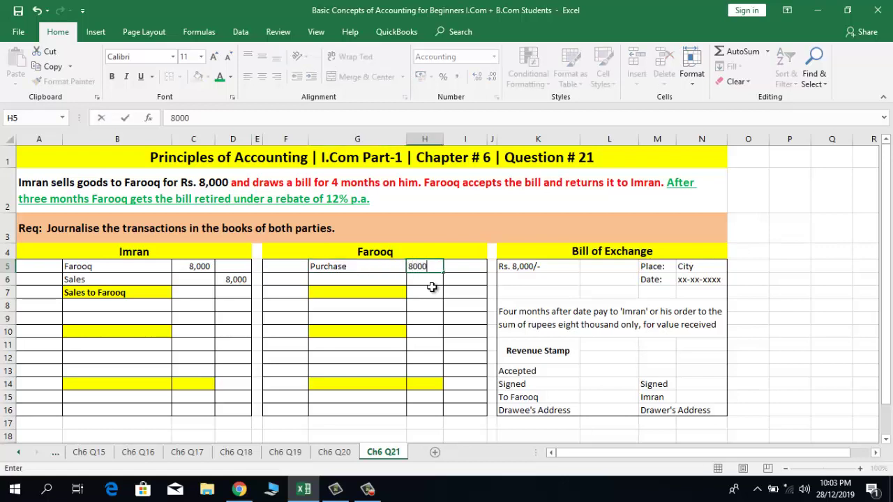
key(Return)
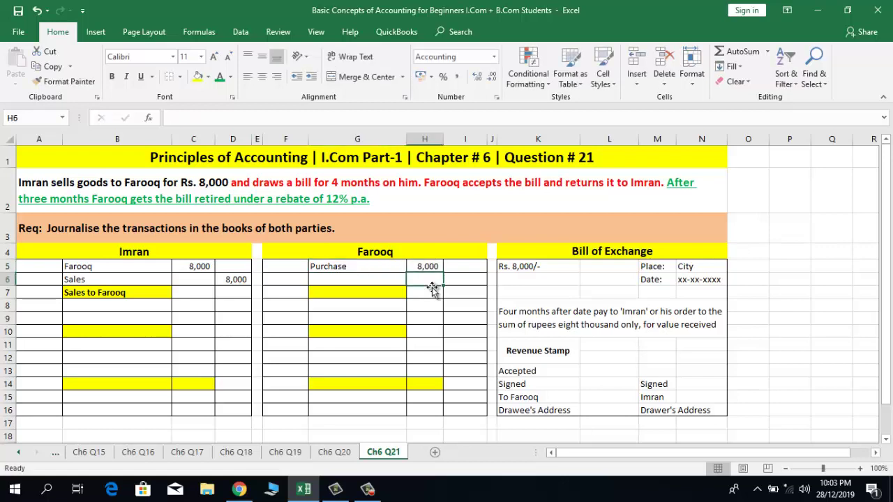
Enter the seller's name in G6 of the buyer's journal with a credit of 8000 in I6
click(345, 282)
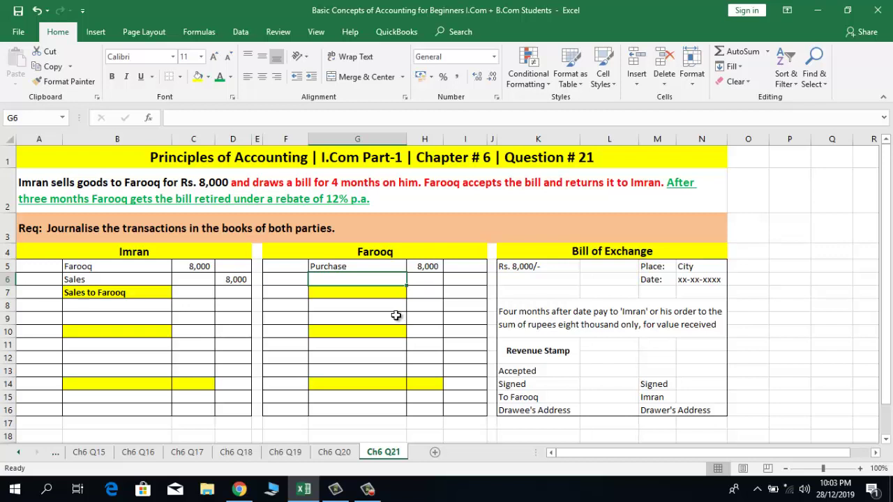
click(383, 269)
click(377, 278)
text(Imr)
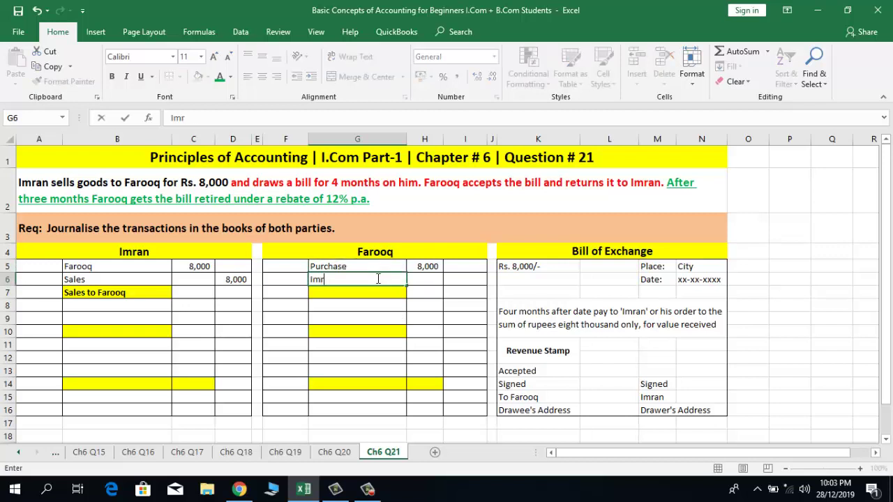
text(an)
key(Tab)
key(Tab)
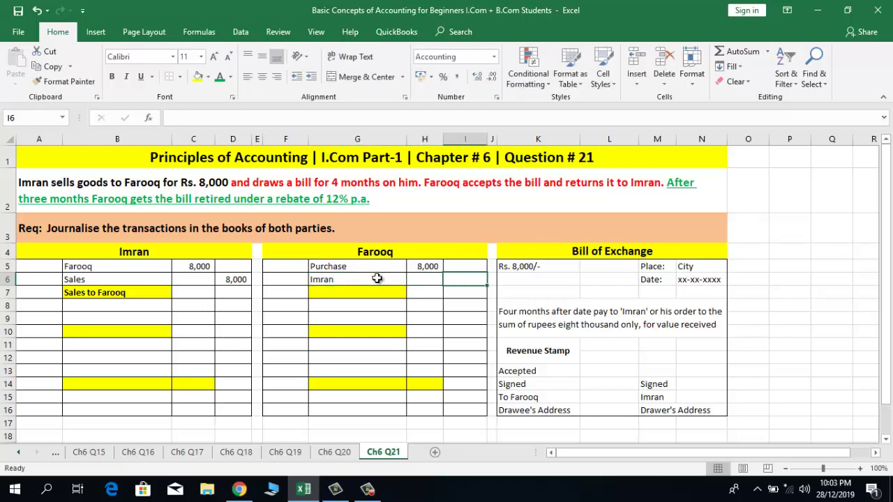
text(8000)
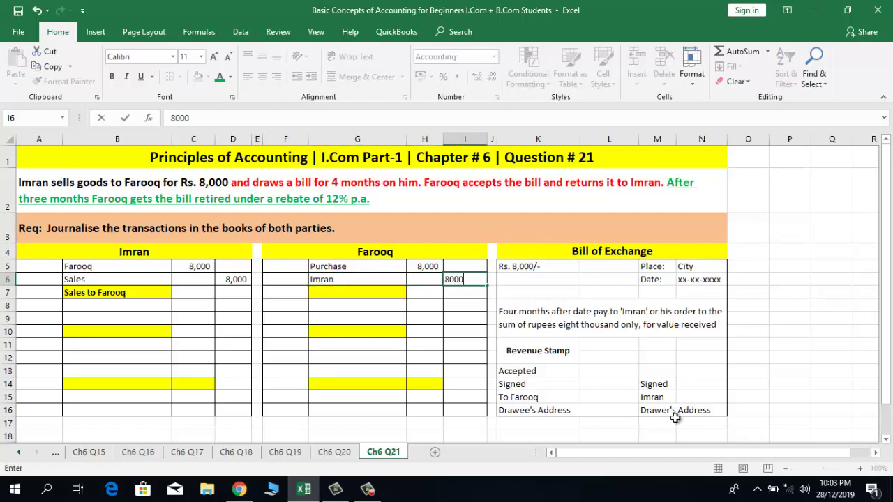
key(Return)
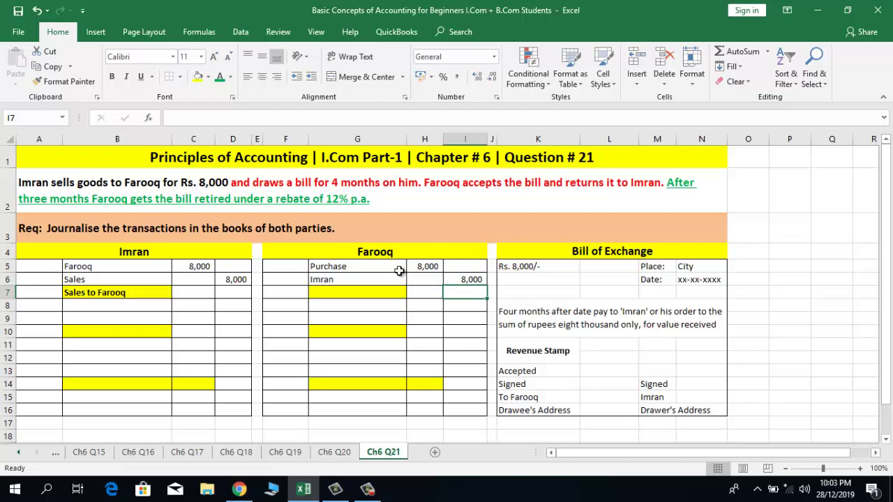
Add the narration "Purchase from" followed by the seller's name in G7 of the buyer's journal
click(399, 268)
click(371, 278)
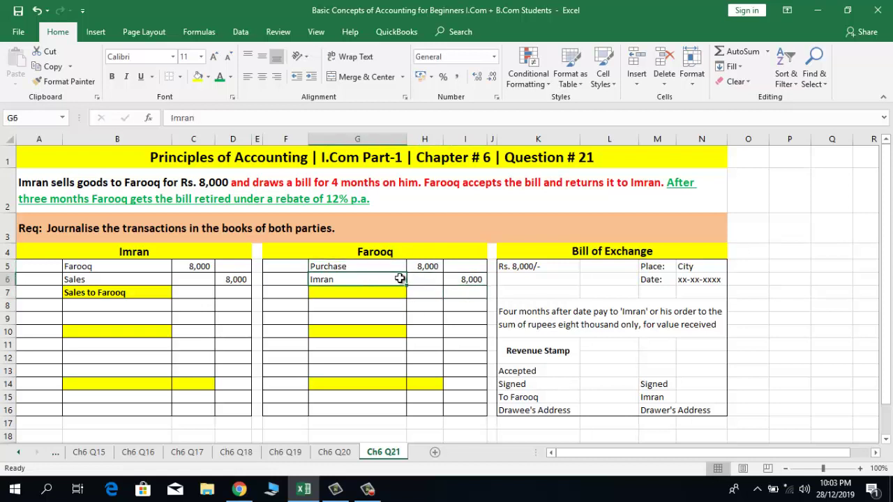
click(468, 278)
click(387, 292)
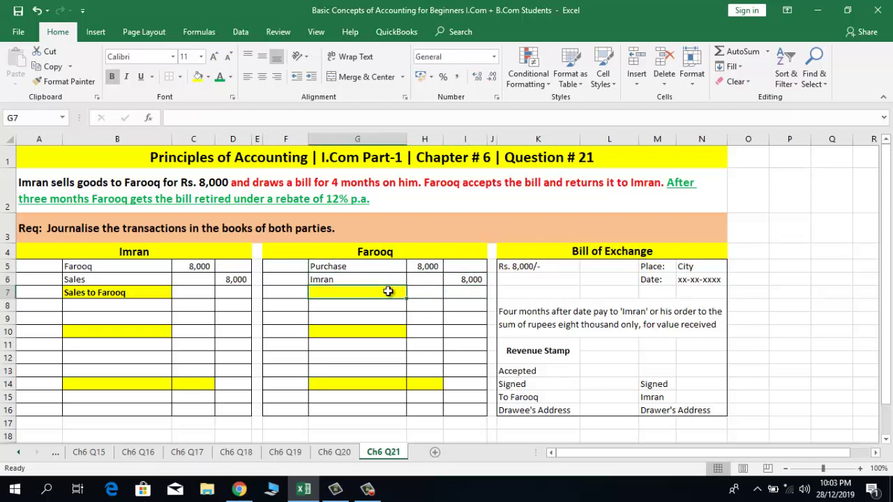
text(Purchase )
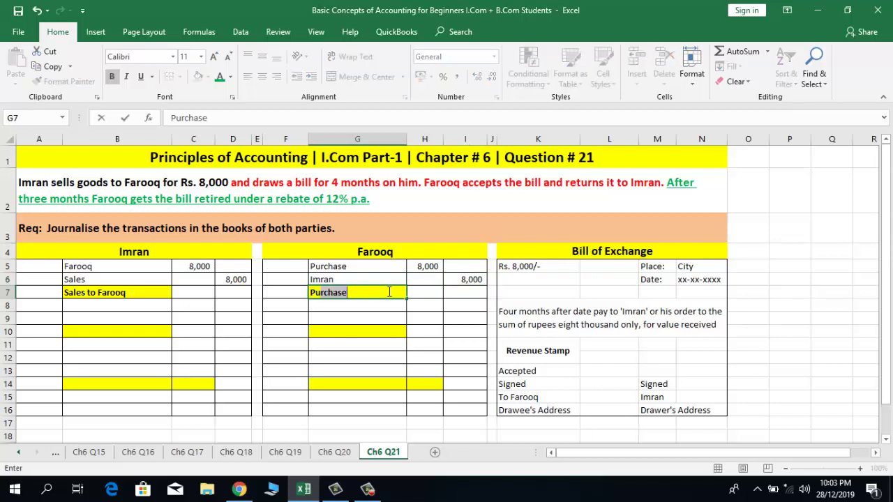
text(fr)
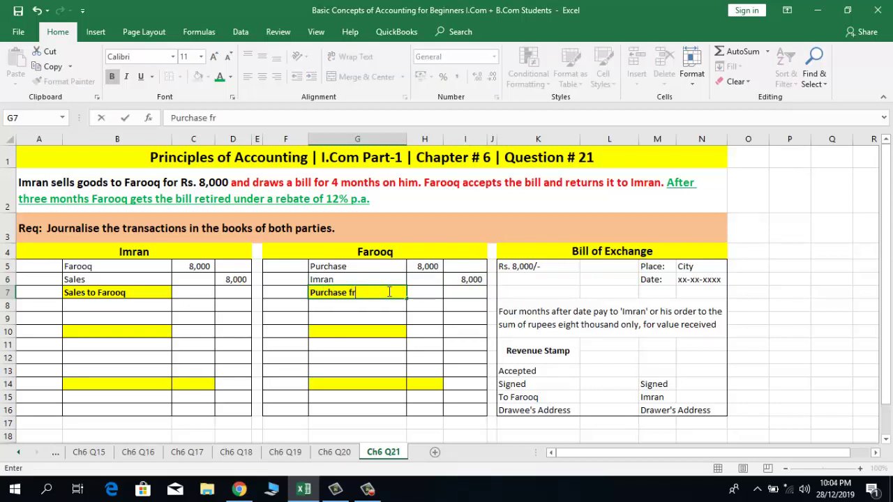
text(om Imran)
key(Return)
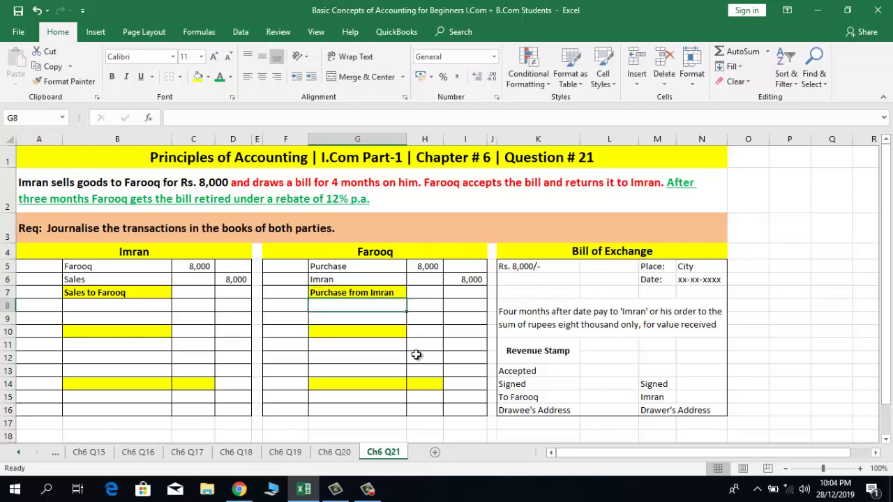
click(157, 253)
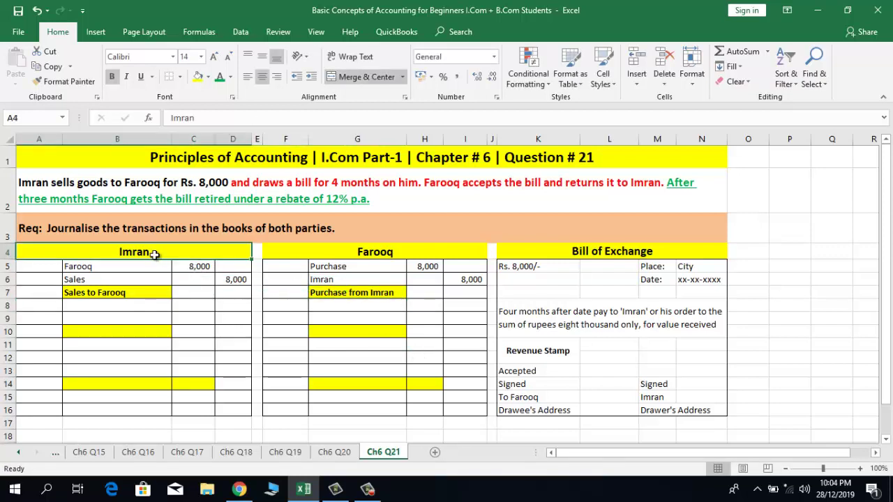
click(136, 279)
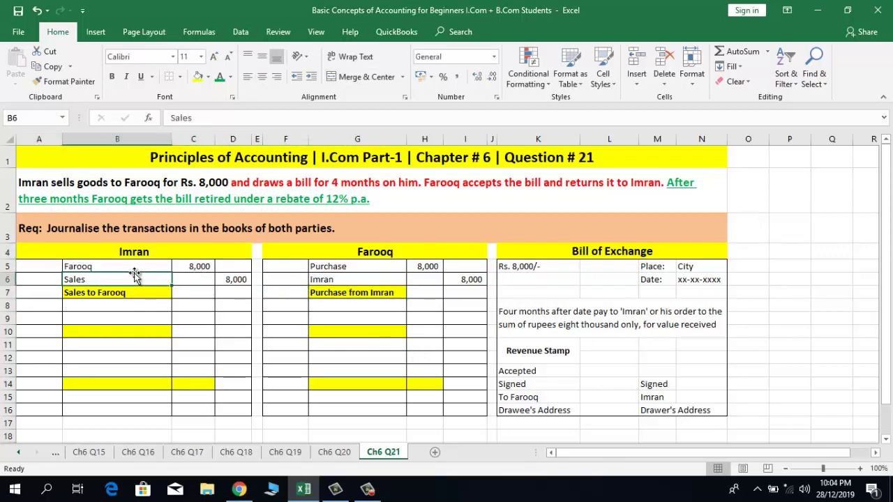
click(395, 251)
click(375, 279)
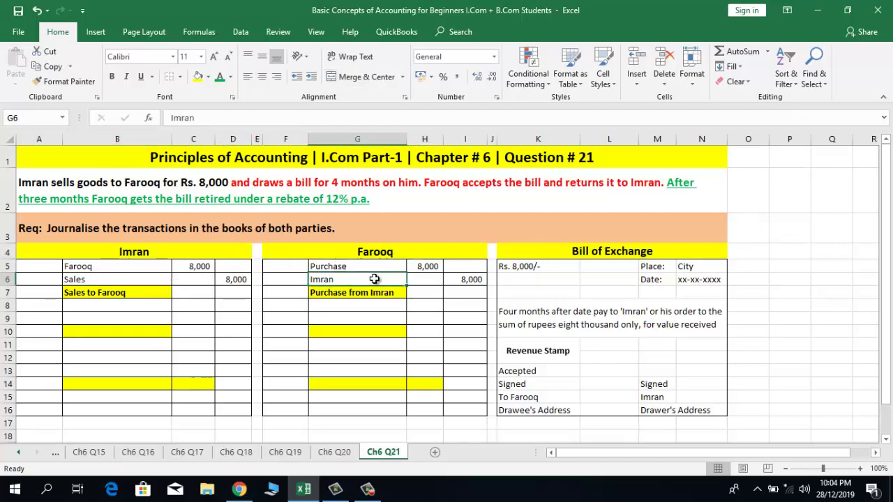
click(370, 294)
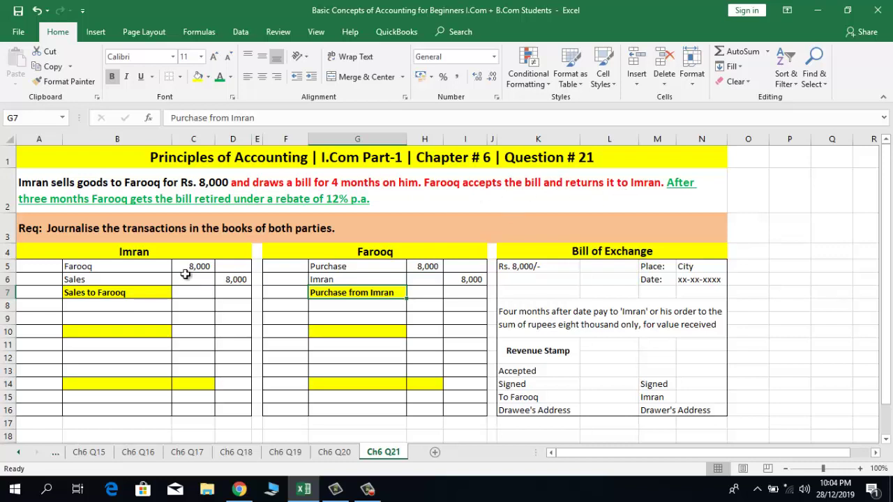
click(145, 253)
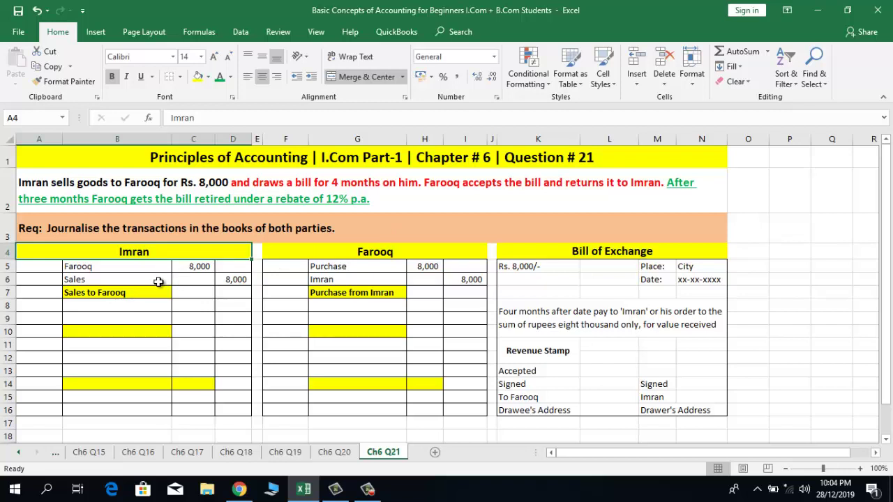
Enter Bill Receivable in B8 of the seller's journal with a debit of 8000 in C8
click(127, 313)
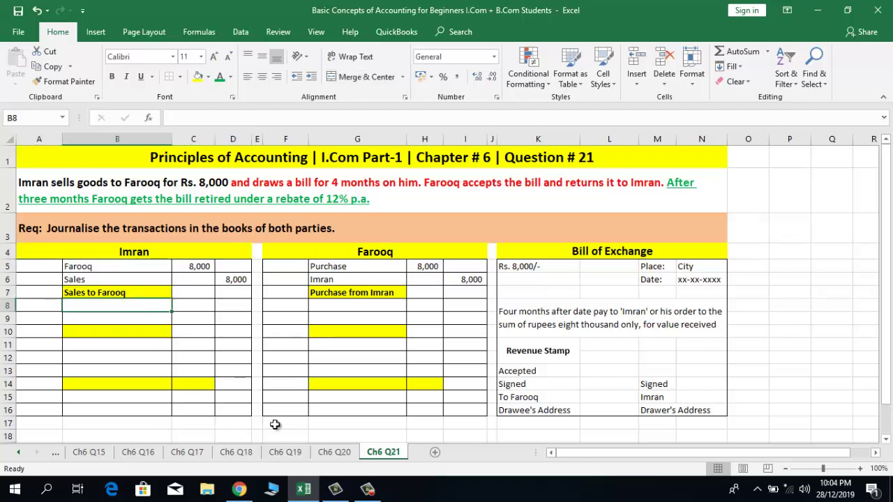
text(Bil)
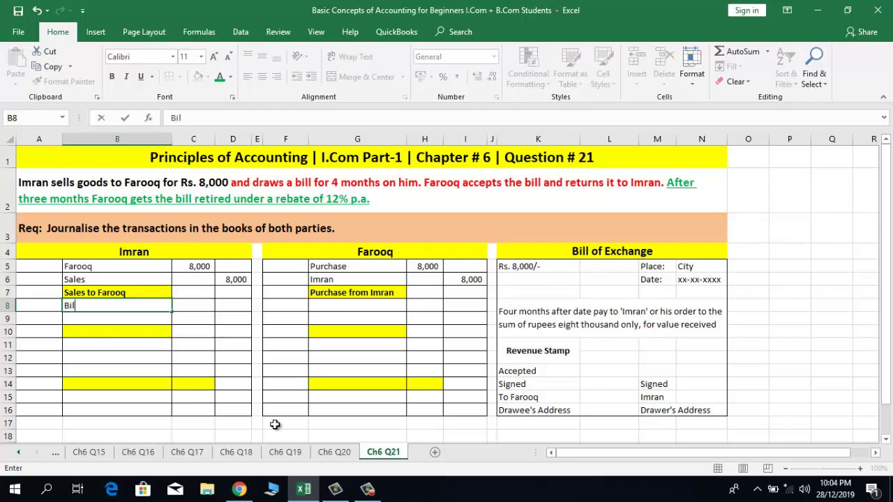
text(l Receivab)
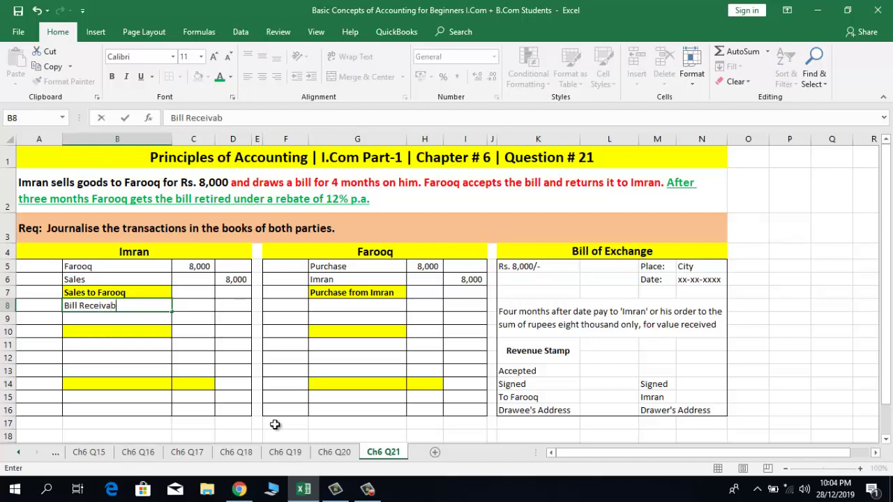
text(le)
key(Tab)
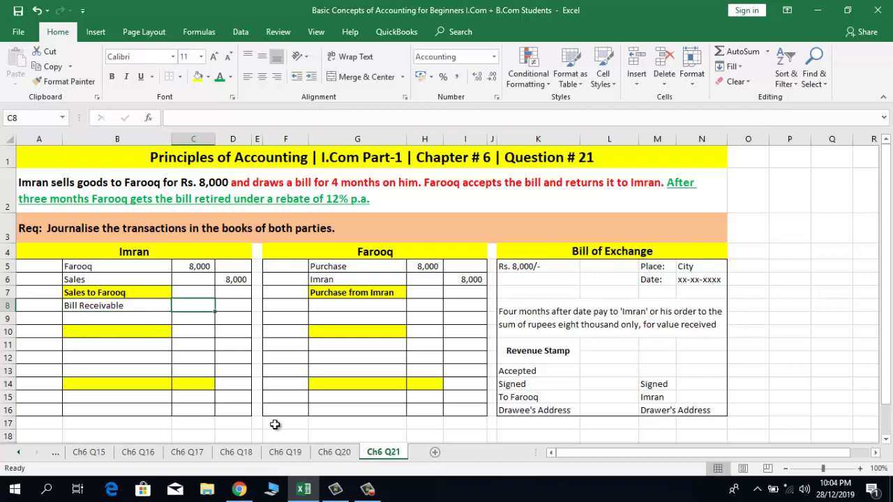
text(8000)
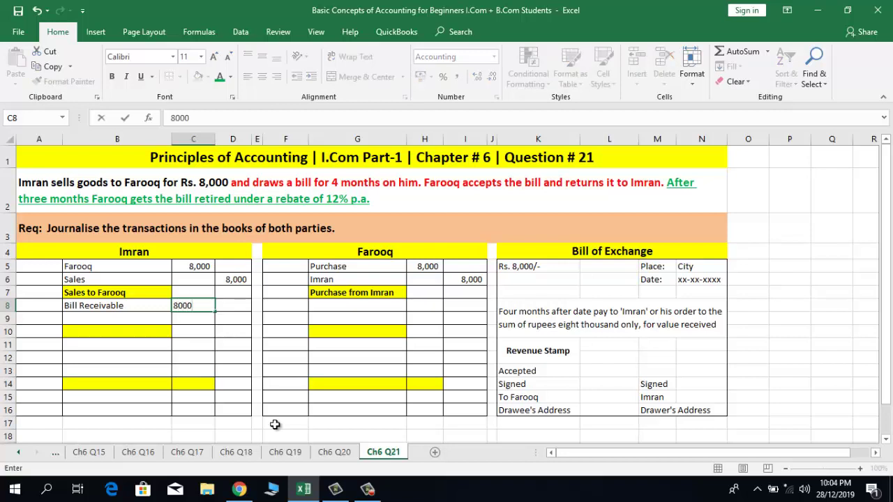
key(Return)
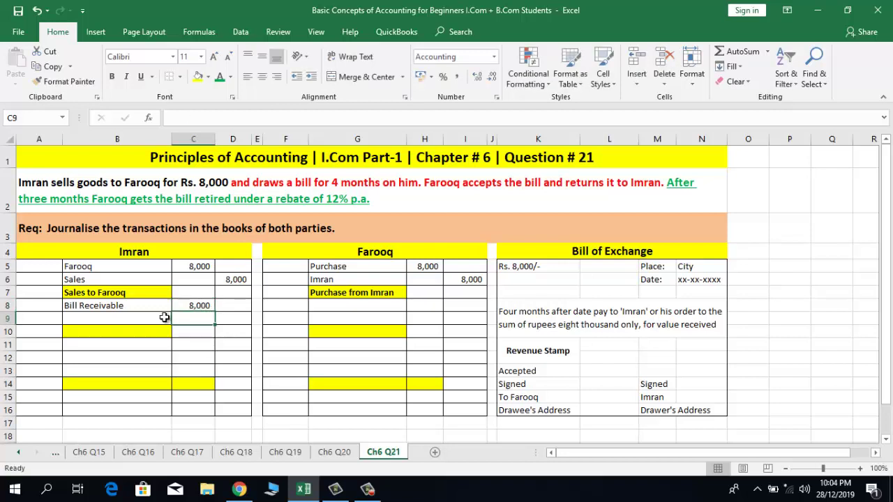
Enter the buyer's name in B9 of the seller's journal with a credit of 8000 in D9
click(135, 266)
drag(135, 267, 180, 266)
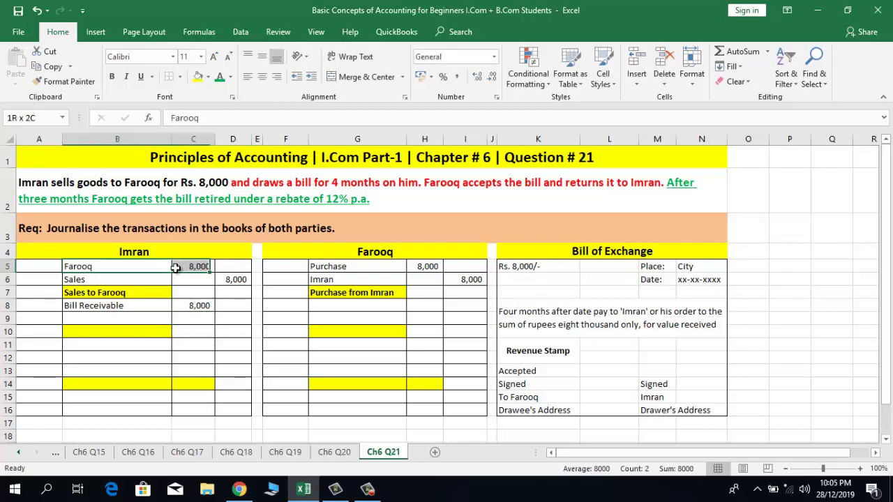
click(120, 320)
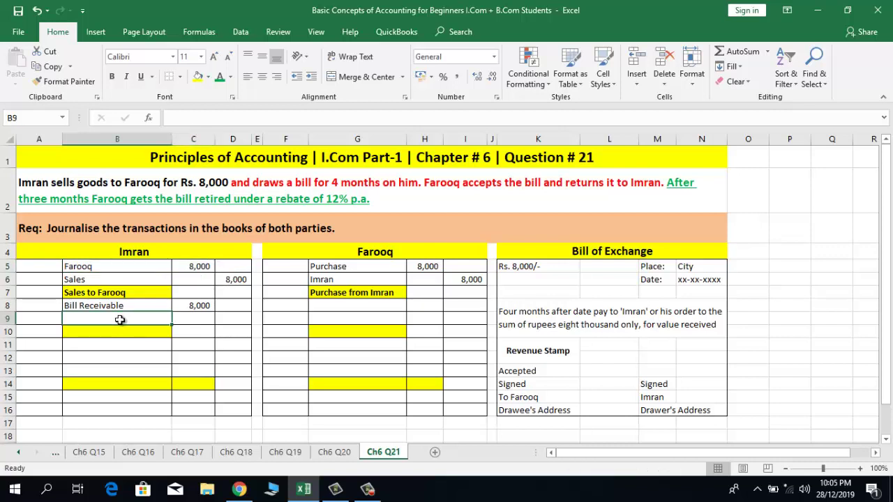
text(Farooq)
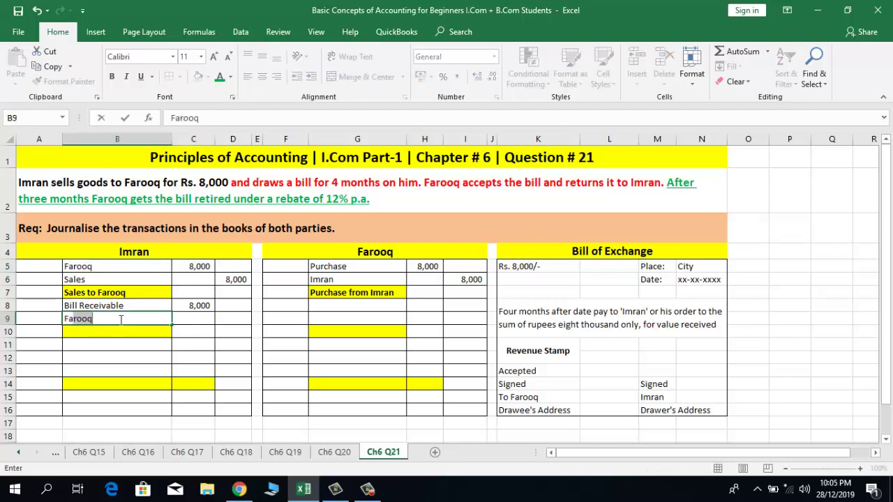
key(Tab)
key(Tab)
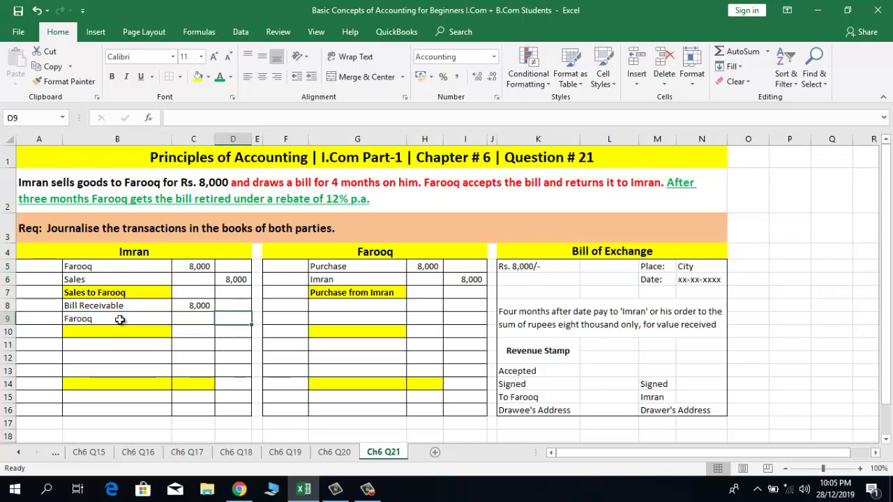
text(8000)
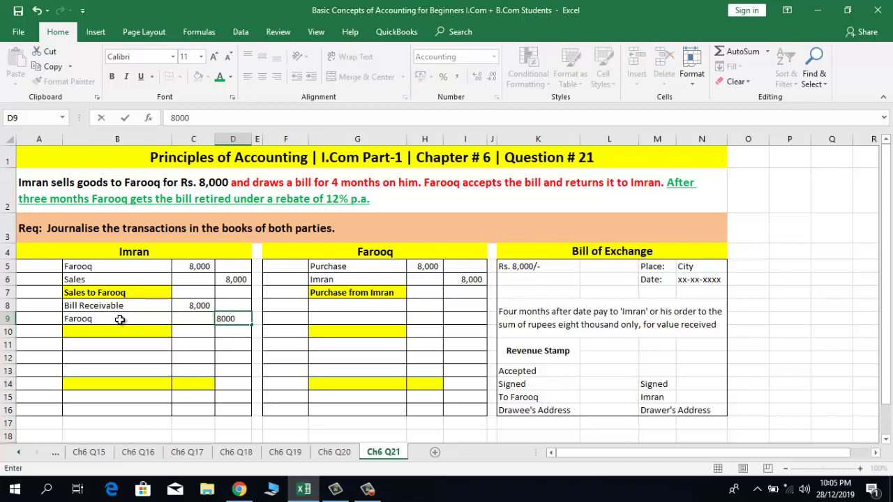
key(Return)
key(Left)
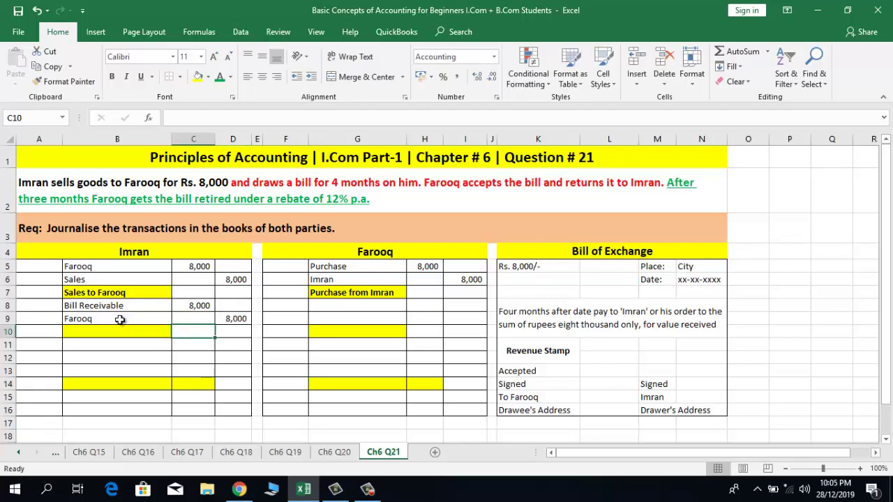
Add the narration "Bill Drawn" in B10 of the seller's journal
click(124, 250)
click(126, 306)
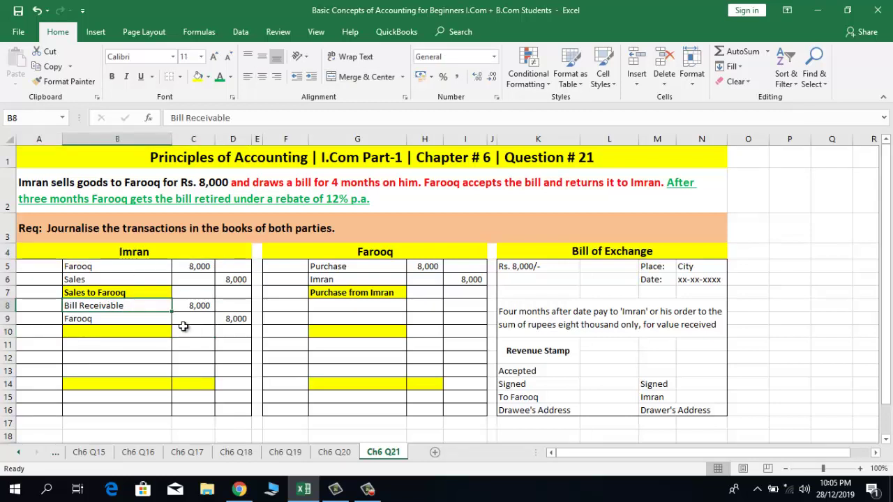
click(151, 332)
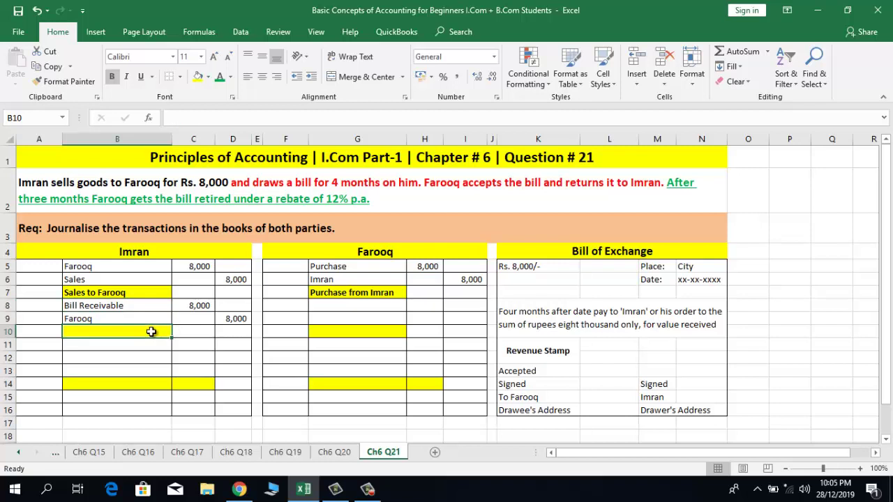
text(Bill D)
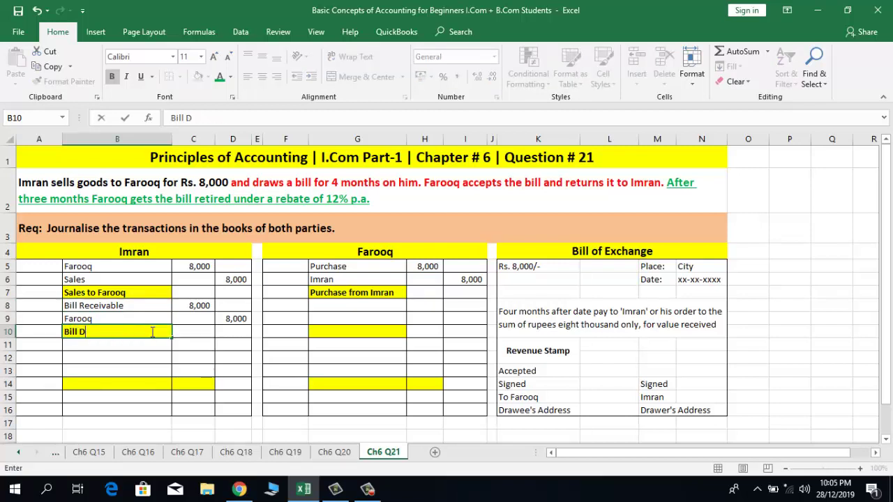
text(rawn)
key(Return)
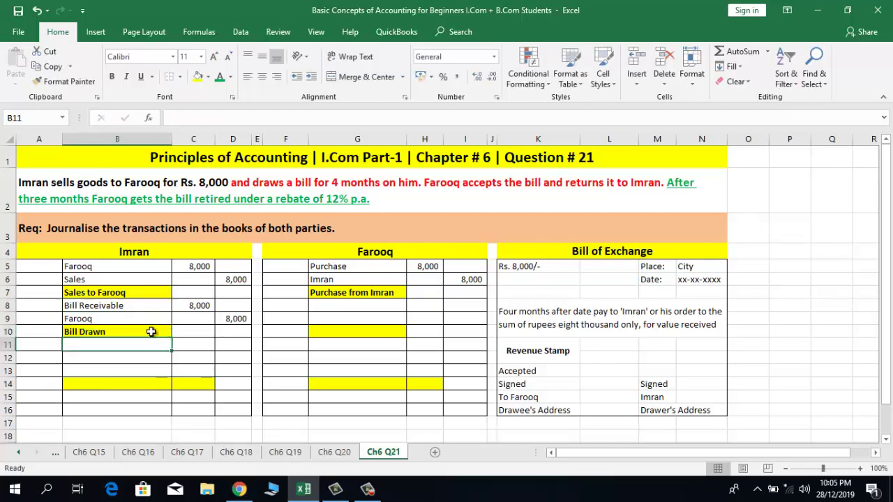
Enter Bill Payable in G9 of the buyer's journal with a credit of 8000 in I9
click(341, 305)
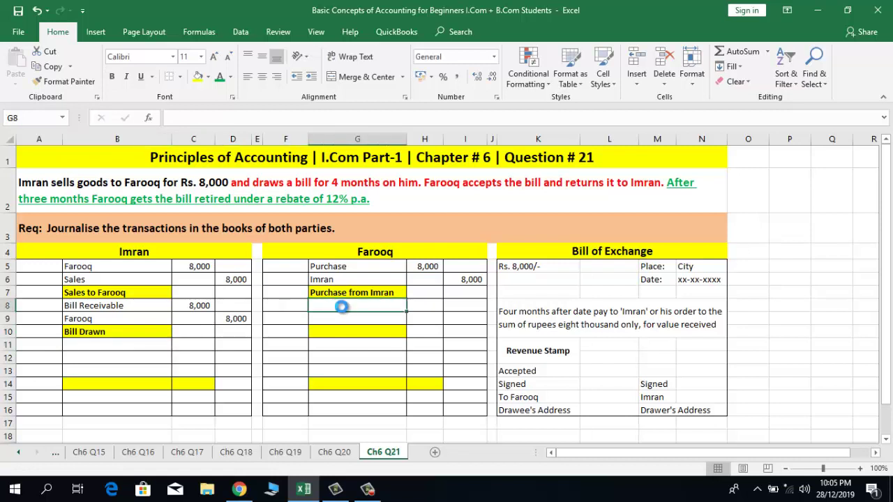
click(344, 318)
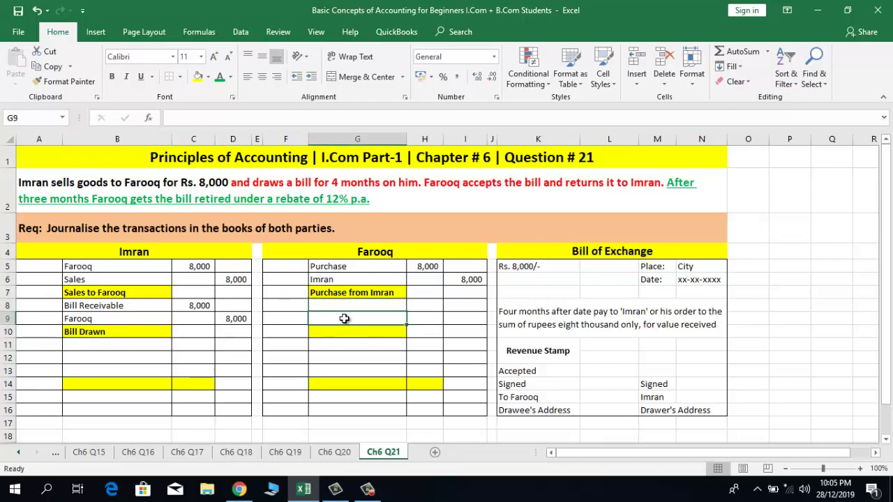
text(Bi)
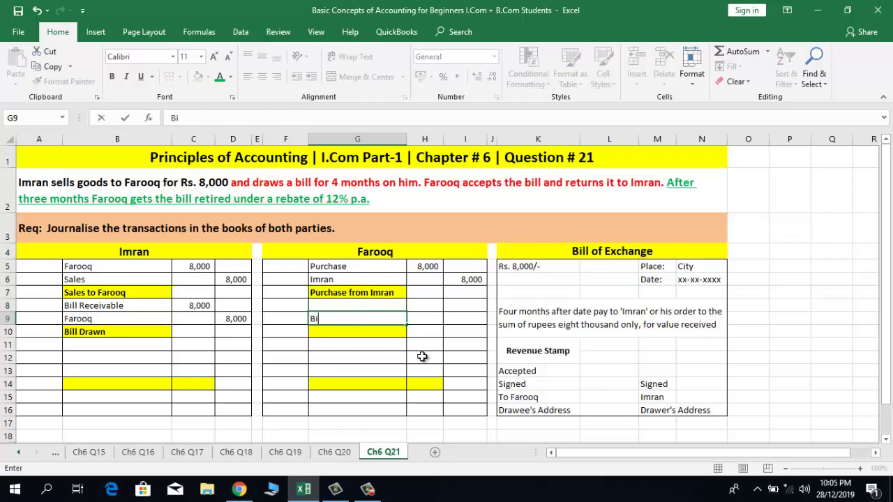
text(ll Payable)
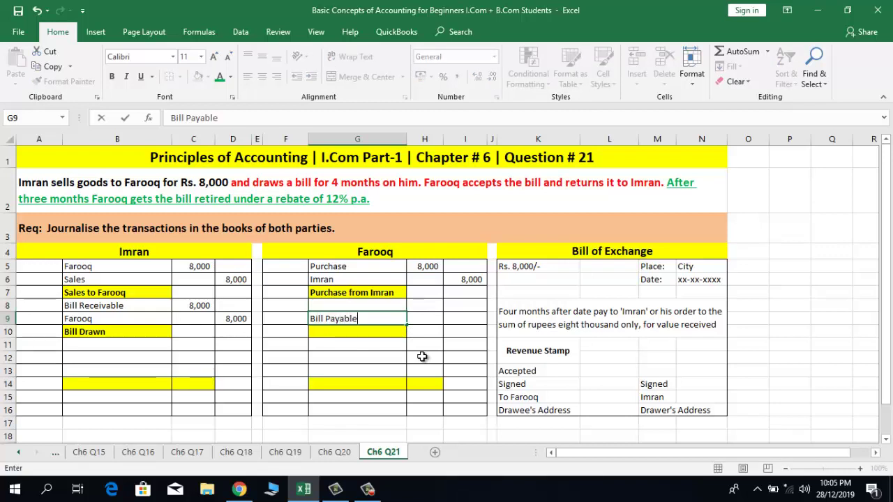
key(Tab)
key(Tab)
text(8000)
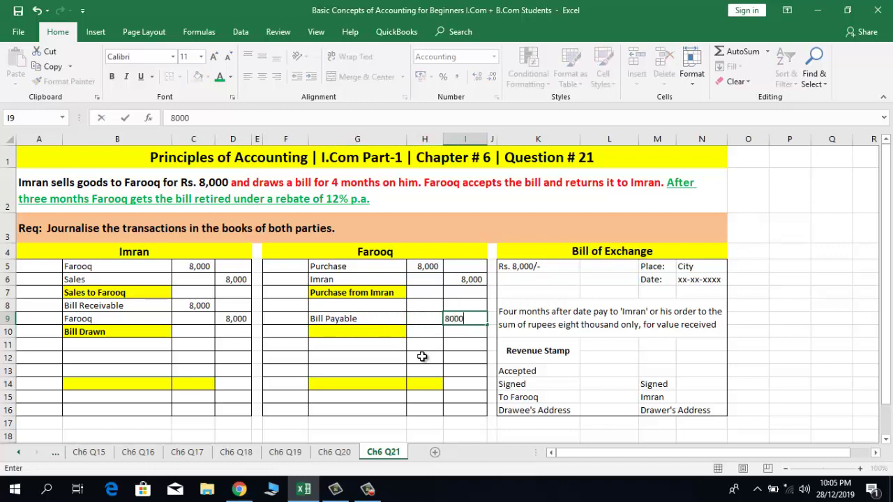
key(Left)
Enter the seller's name in G8 of the buyer's journal as the account debited for the accepted bill
key(Up)
key(Left)
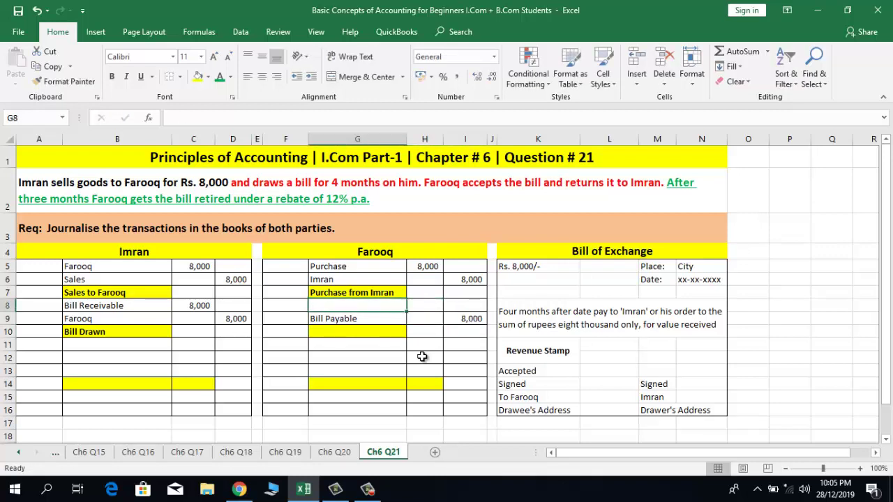
key(Up)
key(Up)
key(shift+Right)
key(shift+Right)
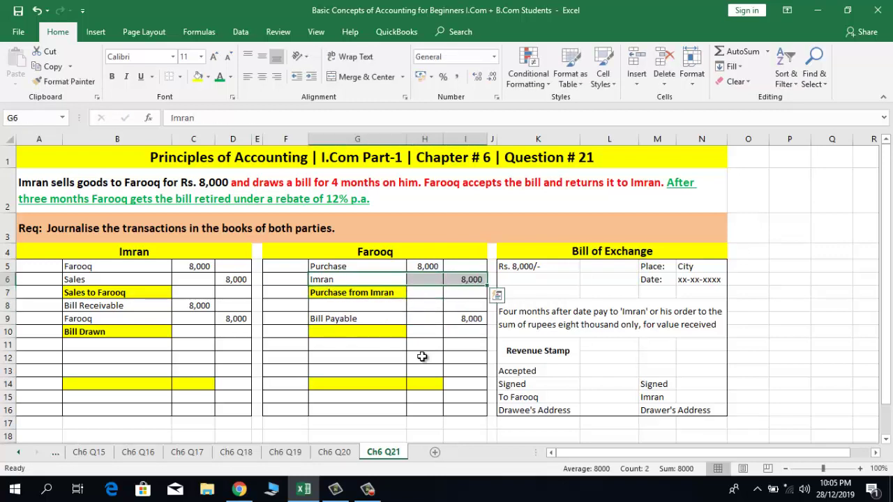
key(Down)
key(Down)
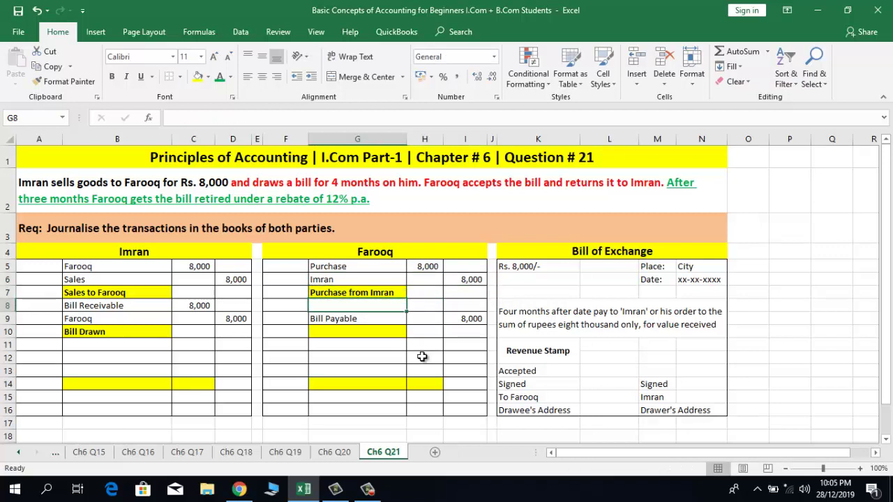
text(Imran)
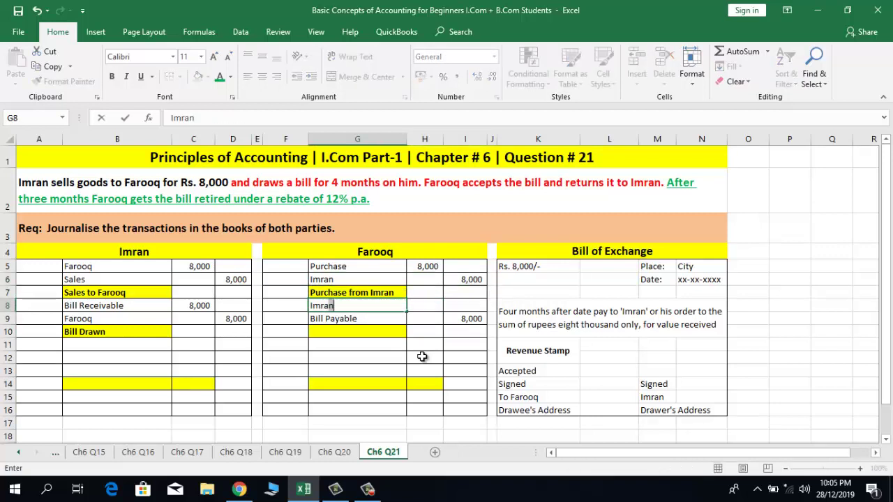
key(Return)
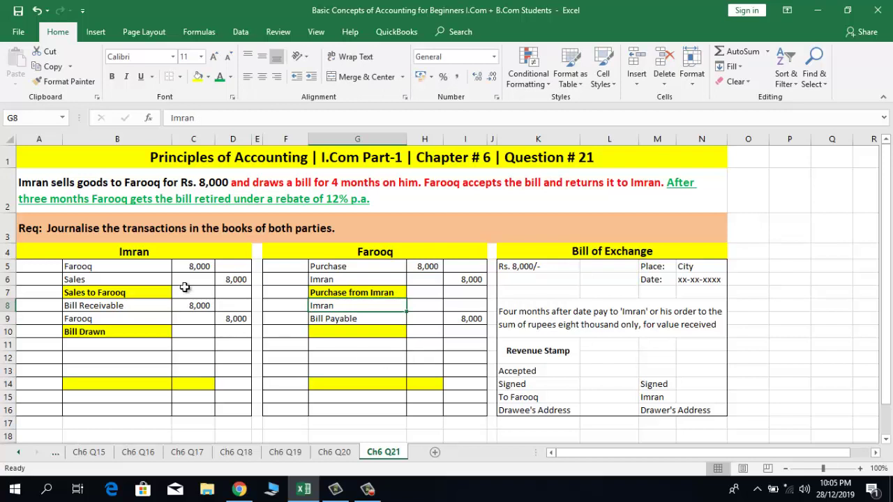
click(159, 253)
click(127, 307)
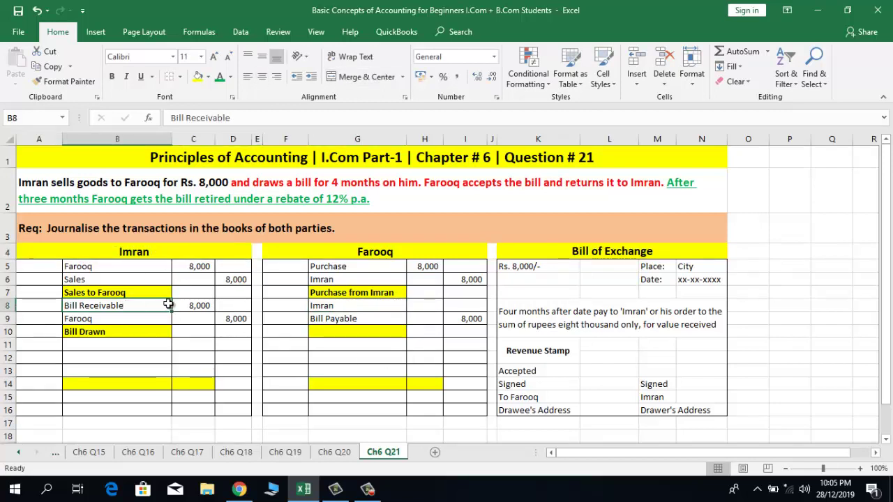
click(189, 305)
click(231, 319)
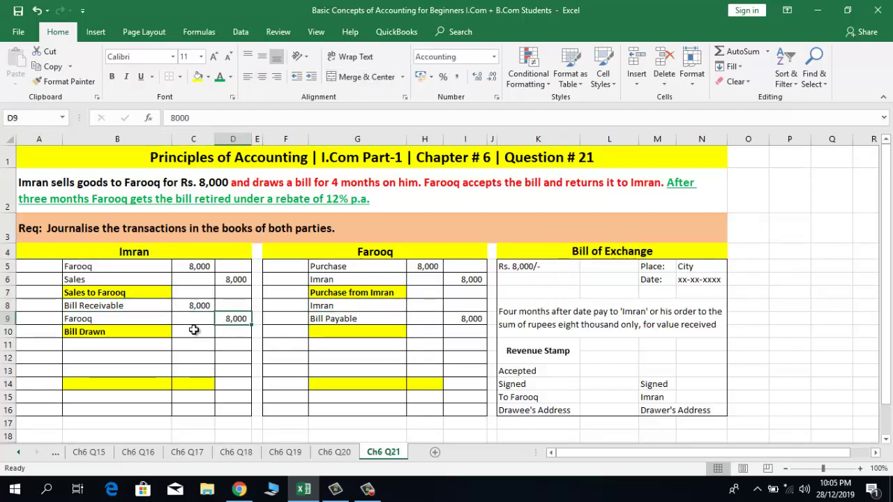
click(393, 253)
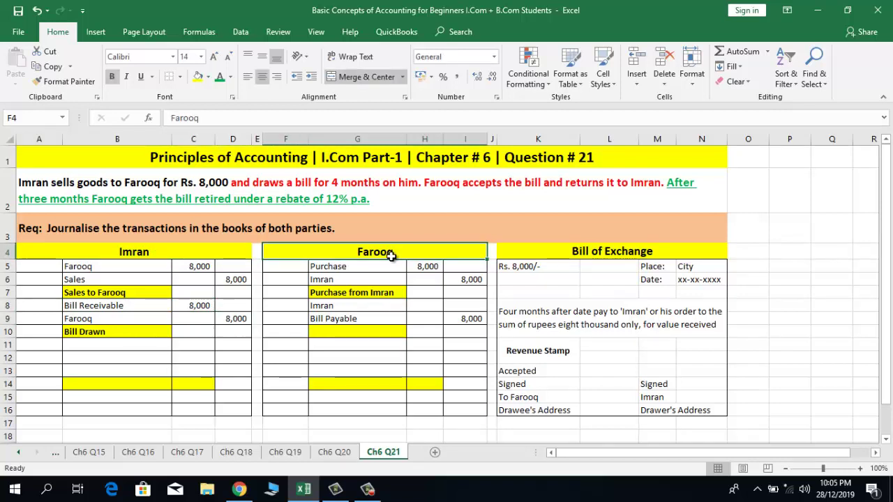
click(376, 318)
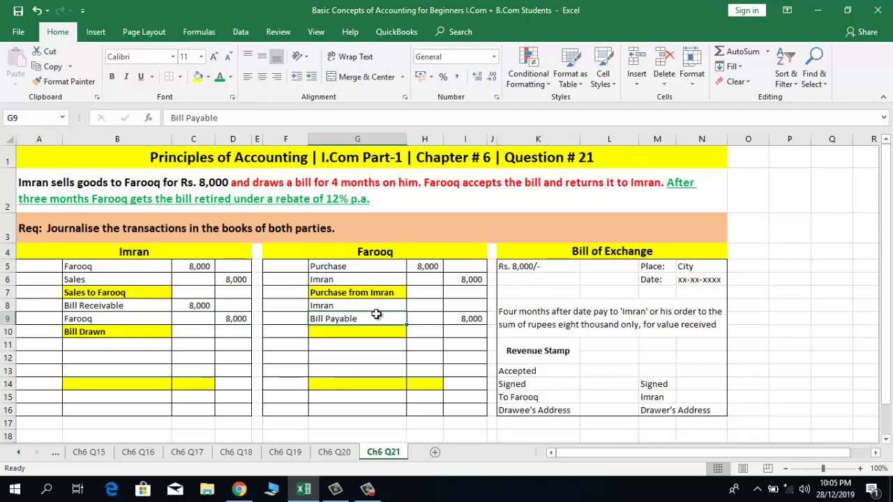
Enter a debit of 8,000 in H8 beside the seller's name in the buyer's journal
click(428, 305)
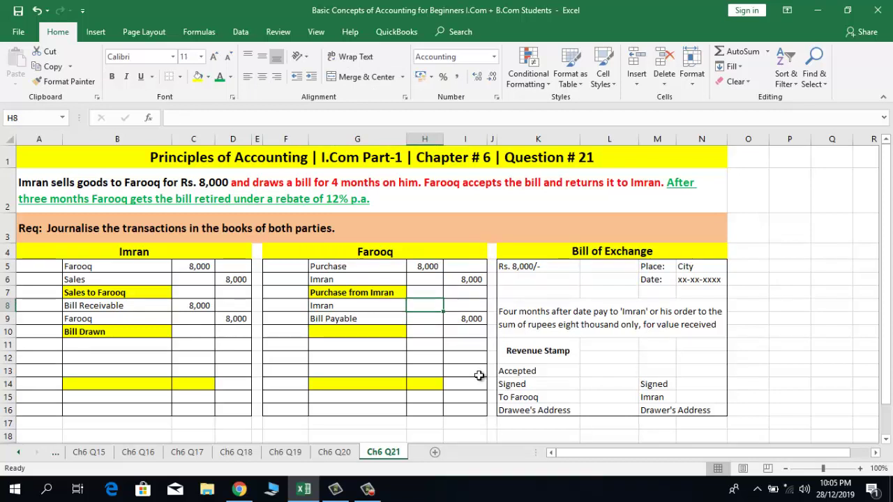
text(8)
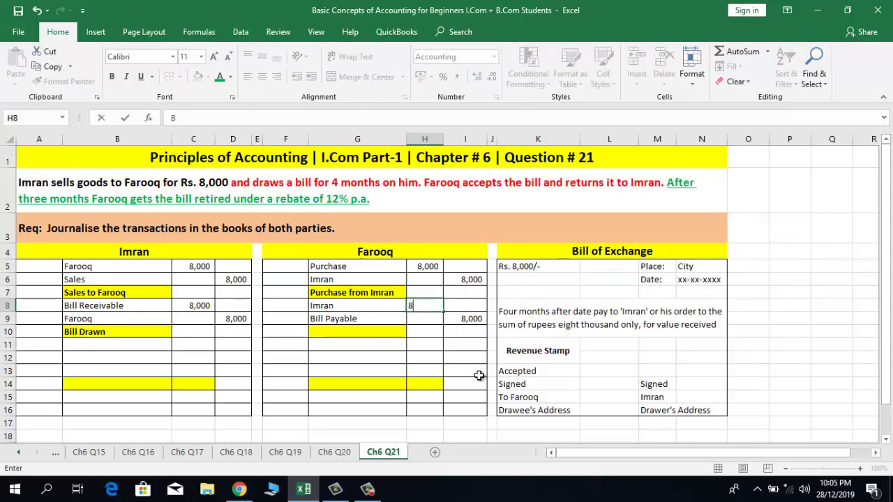
text(,000)
key(Return)
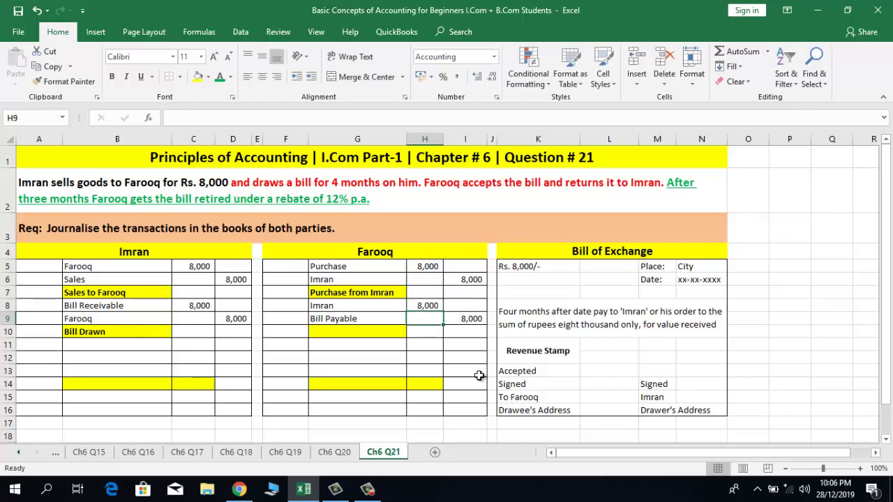
Add the narration "Bill Accpted" in G10 of the buyer's journal
click(378, 319)
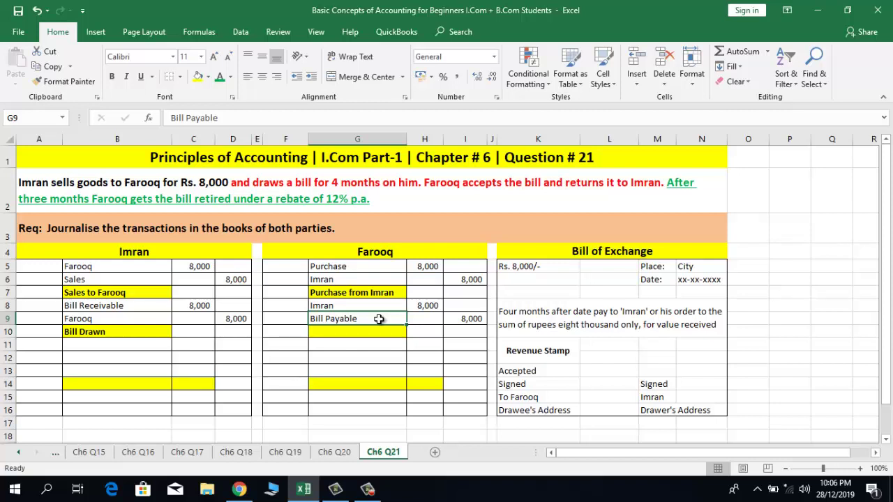
key(Down)
text(Bill )
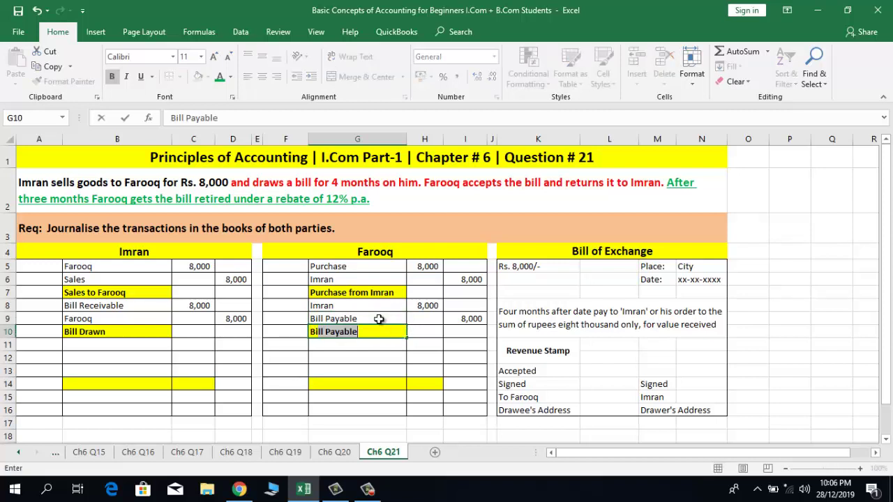
text(Accpted)
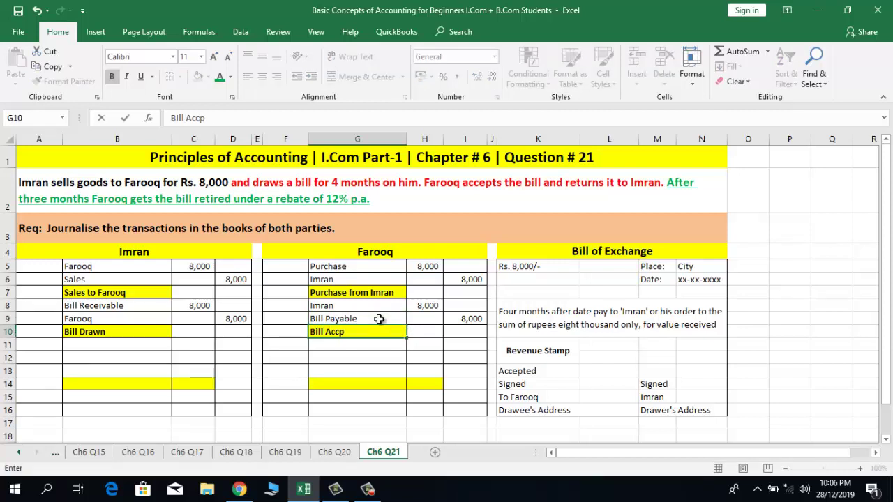
key(Return)
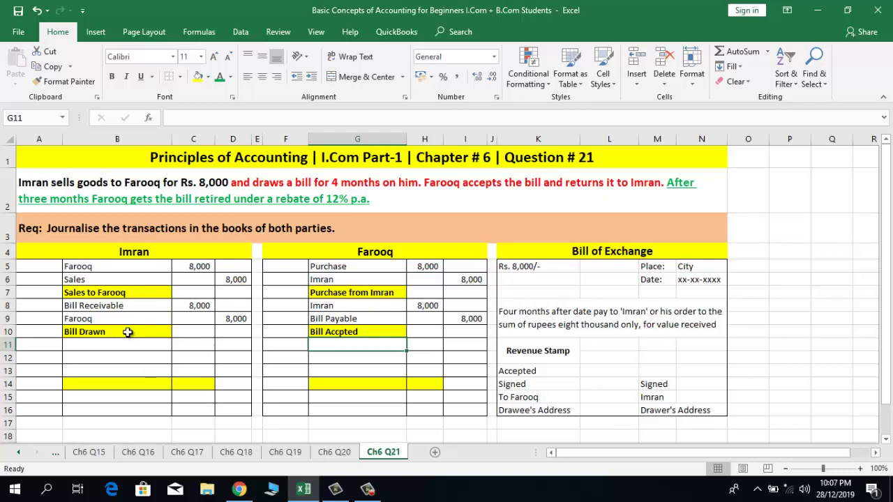
click(119, 355)
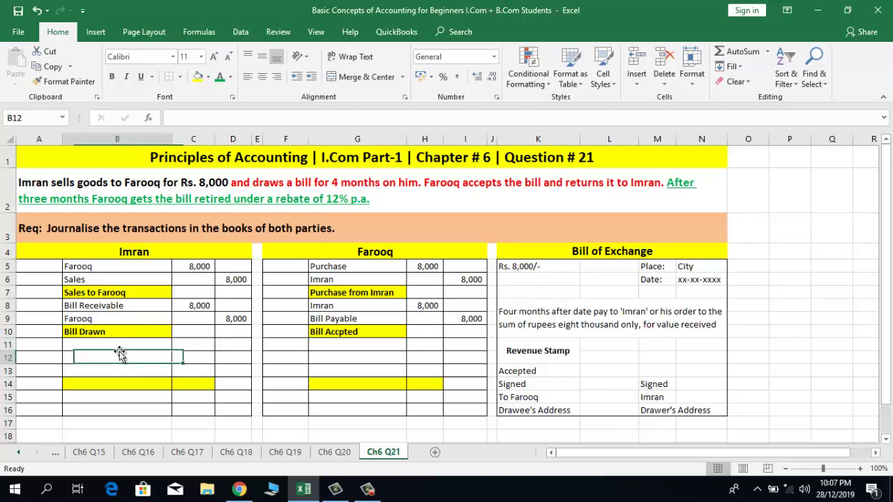
click(394, 345)
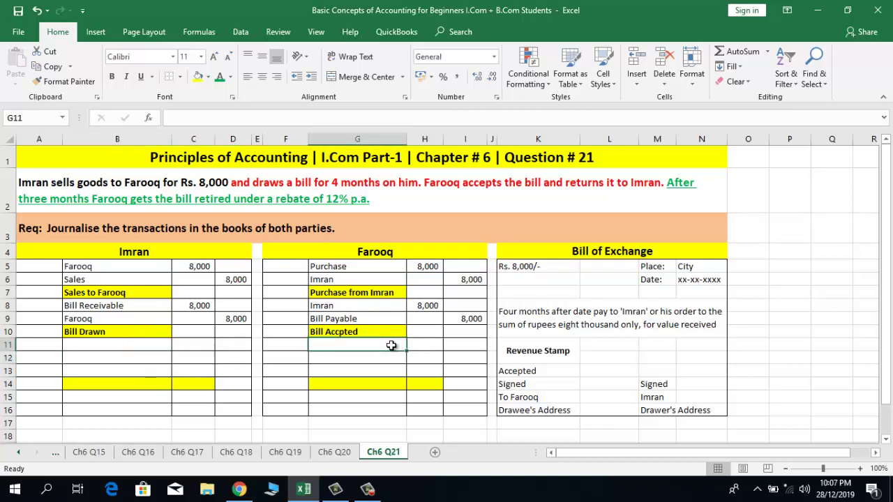
click(358, 370)
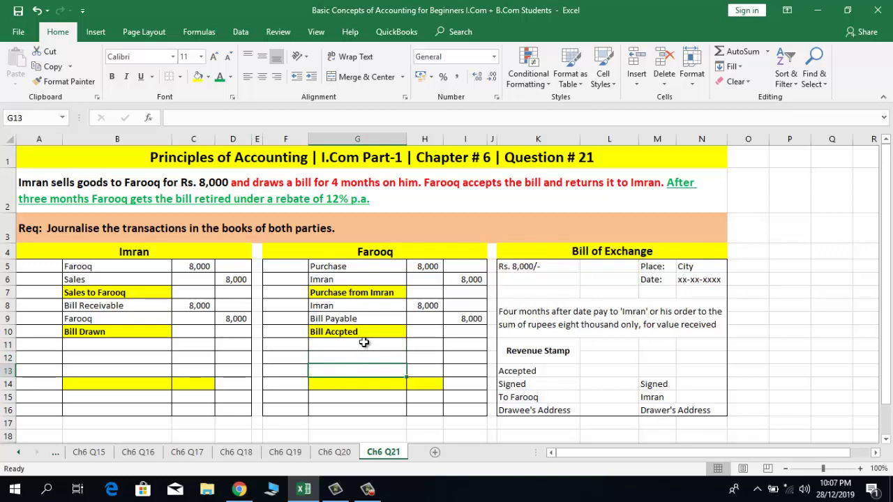
click(364, 344)
click(381, 319)
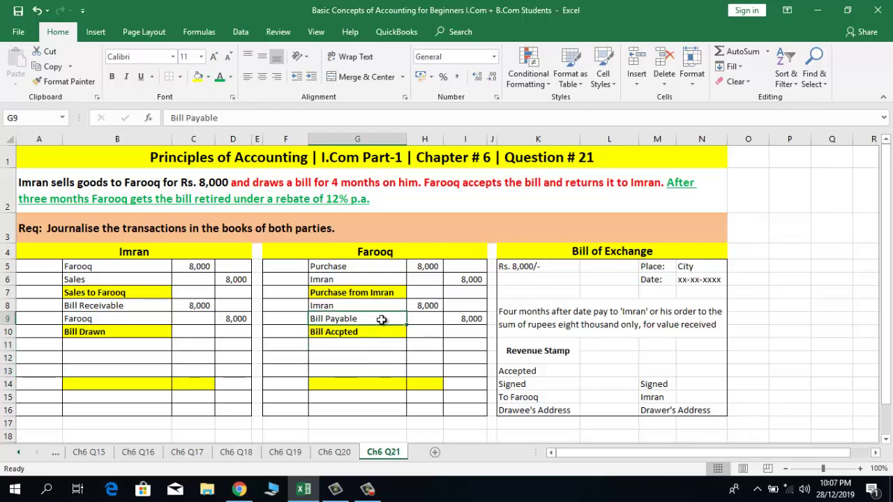
key(shift+Right)
key(shift+Right)
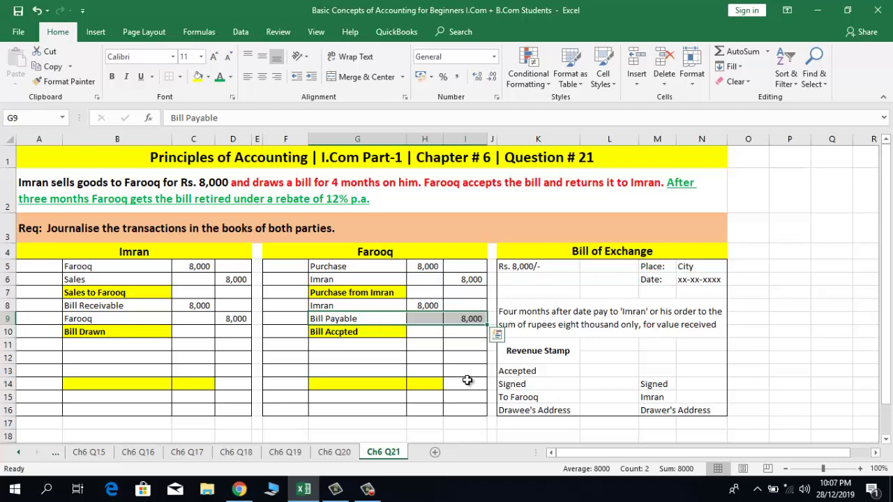
Enter Bill Payable in G11 of the buyer's journal with a debit of 8000 in H11
click(388, 346)
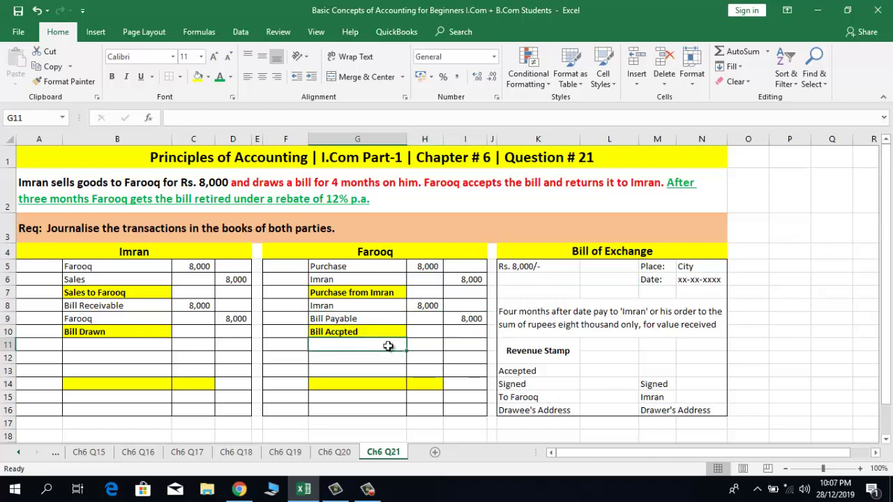
text(Bill Payable)
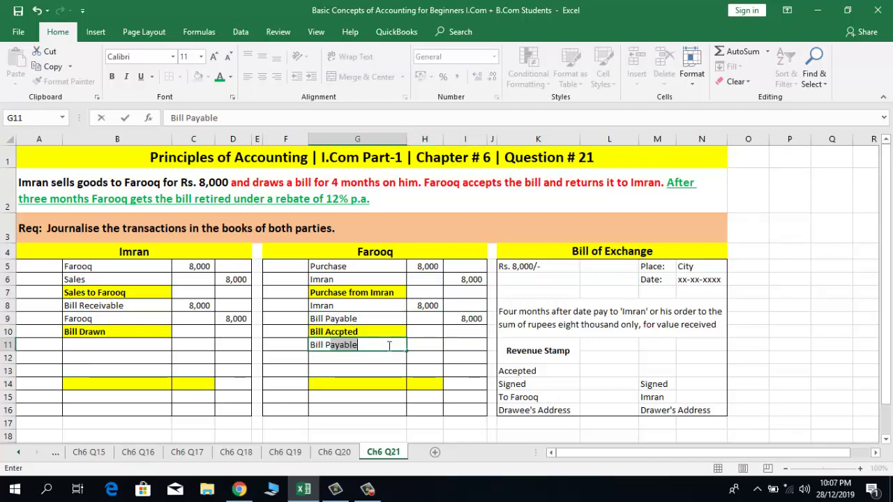
key(Tab)
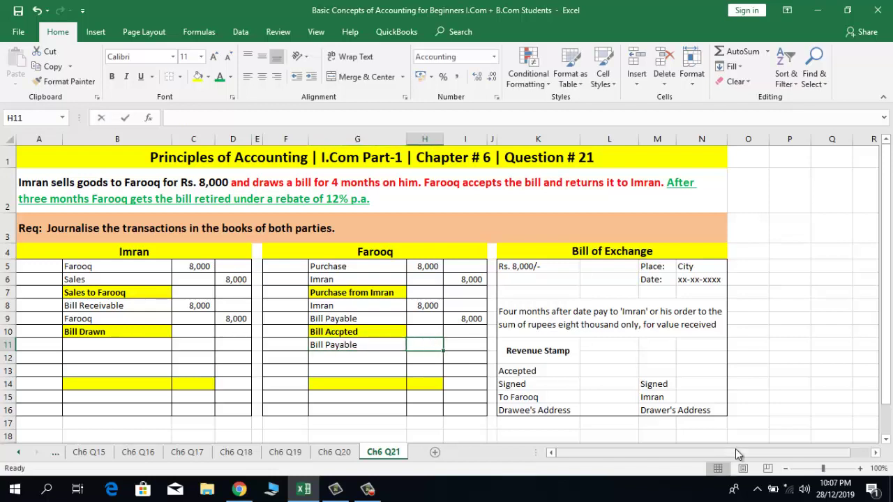
text(8000)
key(Return)
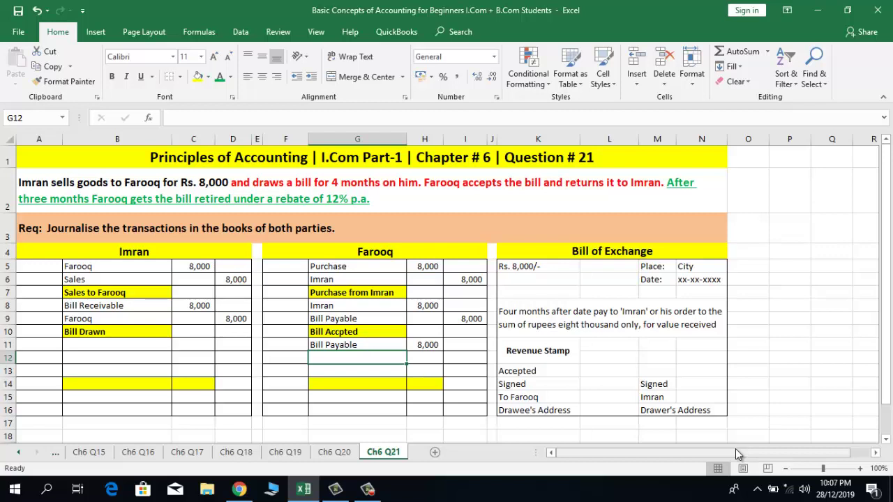
Enter Cash in G12 of the buyer's journal and credit it in I12 with the formula =8000-(8000*12%)/12*1
text(Cash)
key(Tab)
key(Tab)
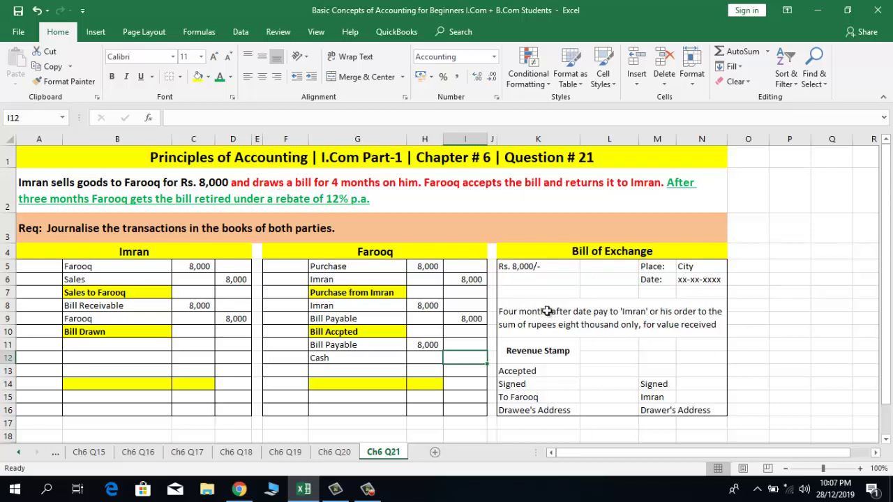
text(=)
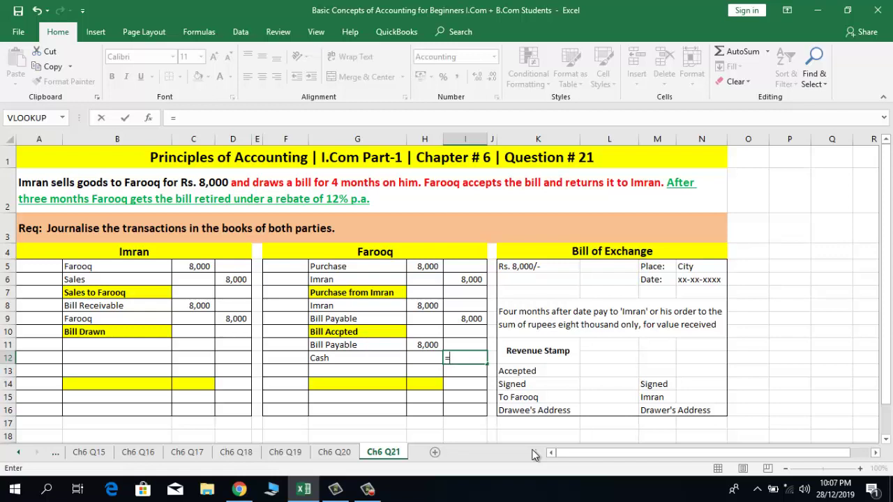
text(8000-()
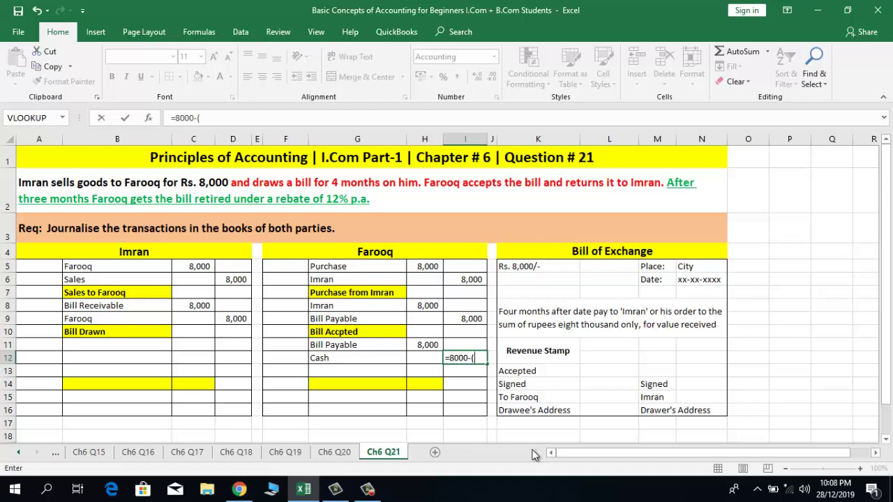
text(8000*)
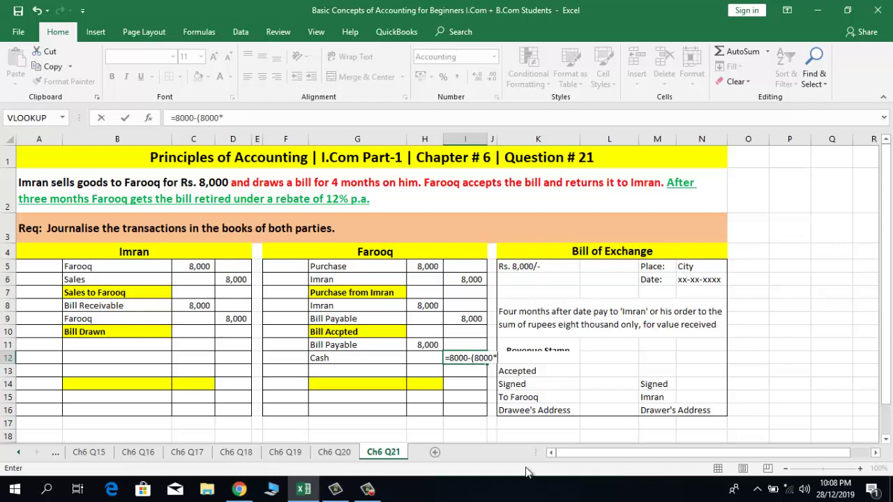
text(12%)/12*1)
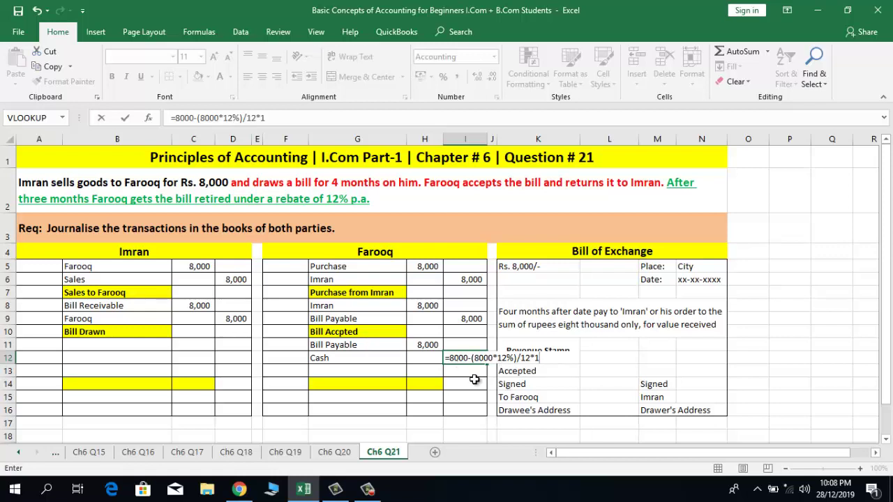
key(Return)
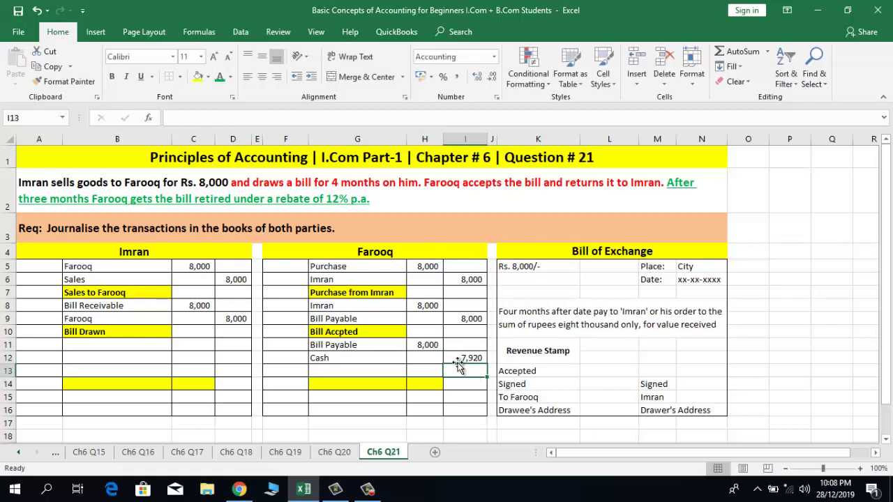
click(463, 357)
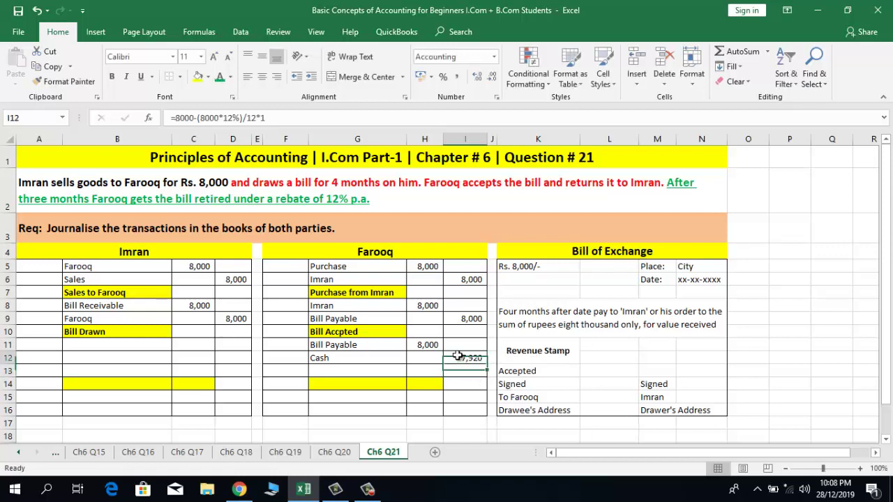
click(349, 359)
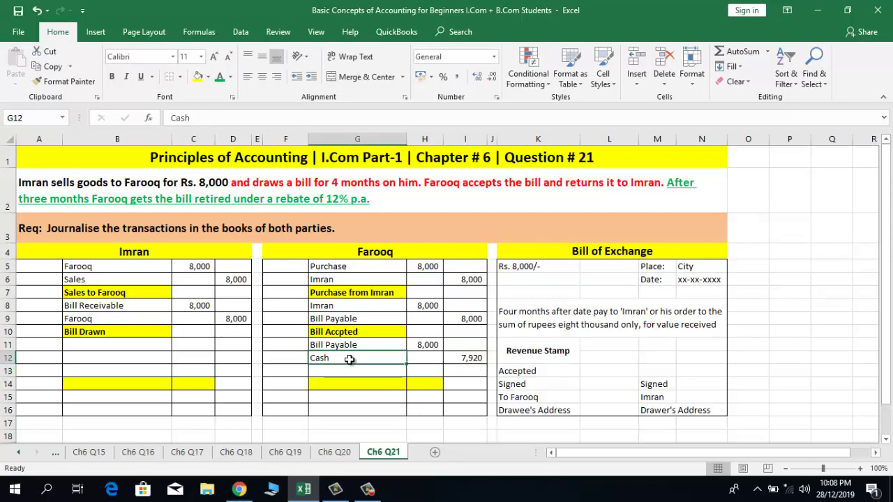
click(462, 359)
Enter Rebate Received in G13 of the buyer's journal with a credit of 80 in I13
click(370, 371)
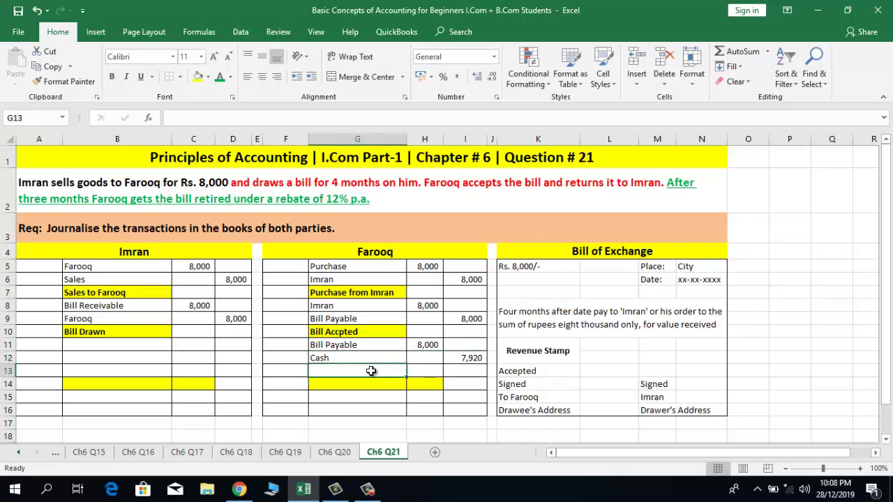
text(Rebate)
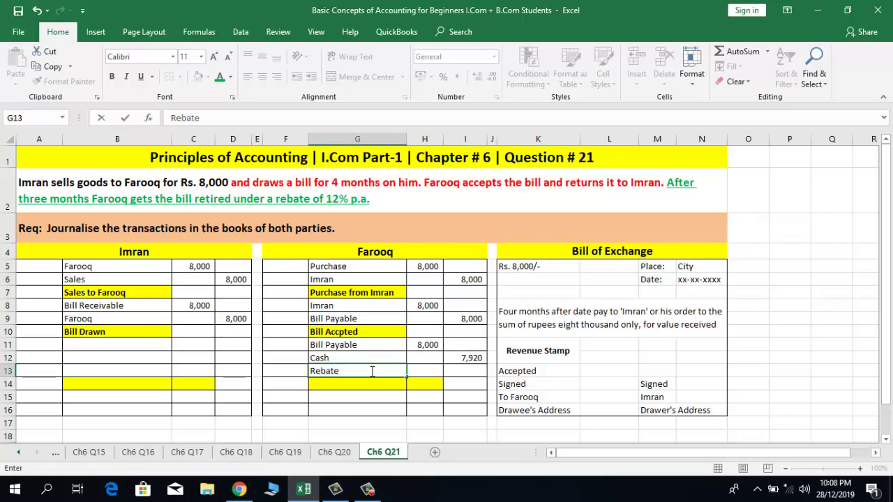
text( Received)
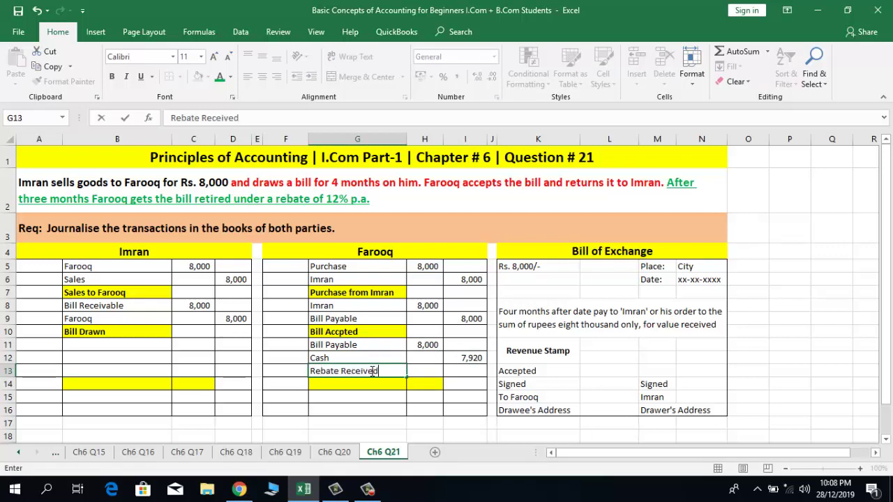
key(Tab)
key(Tab)
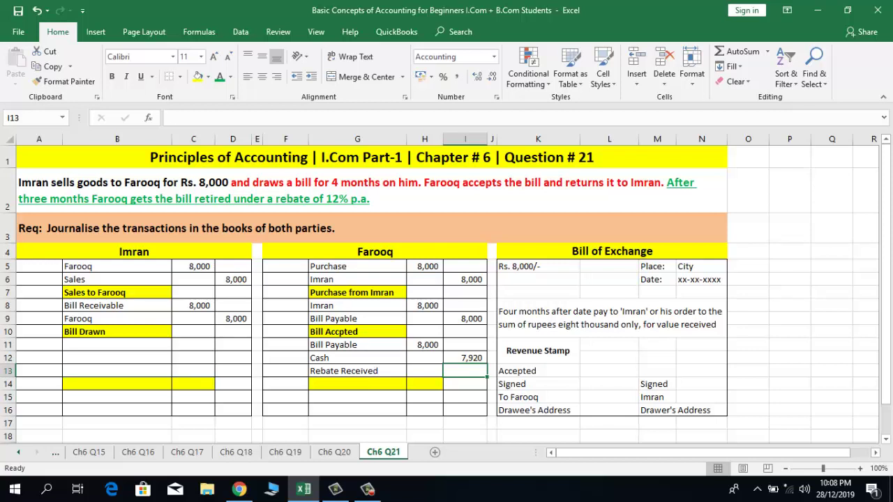
text(80)
key(Up)
key(Down)
Append "(Income)" to the Rebate Received account title in G13
key(Left)
key(Left)
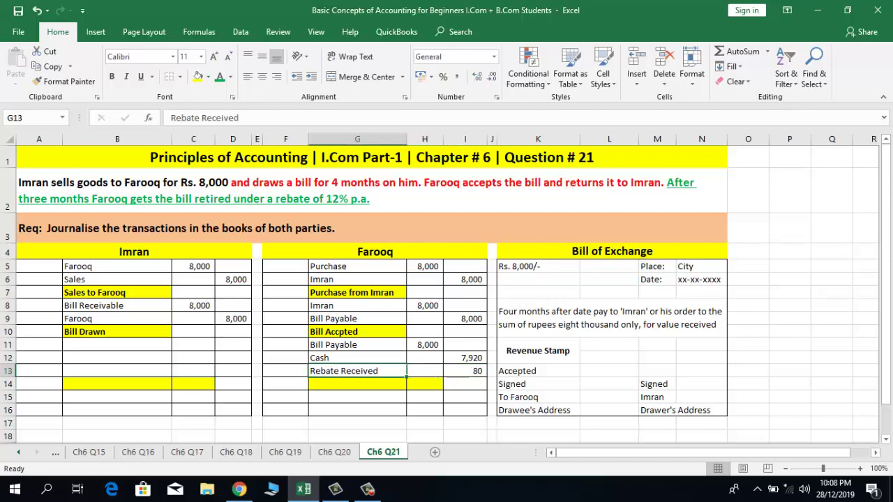
key(F2)
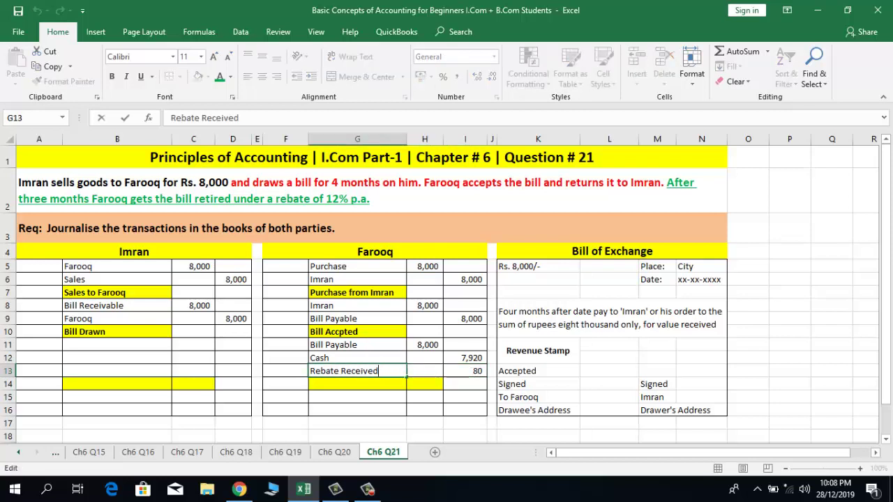
text((Income)
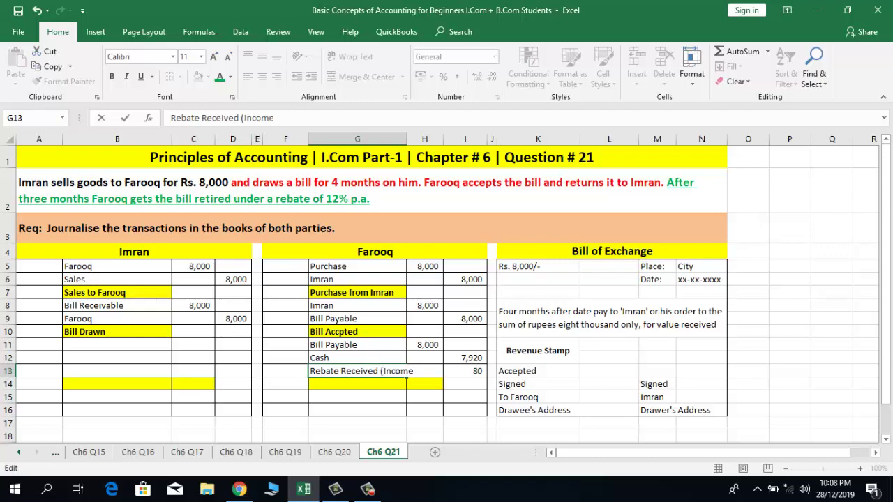
text())
key(Return)
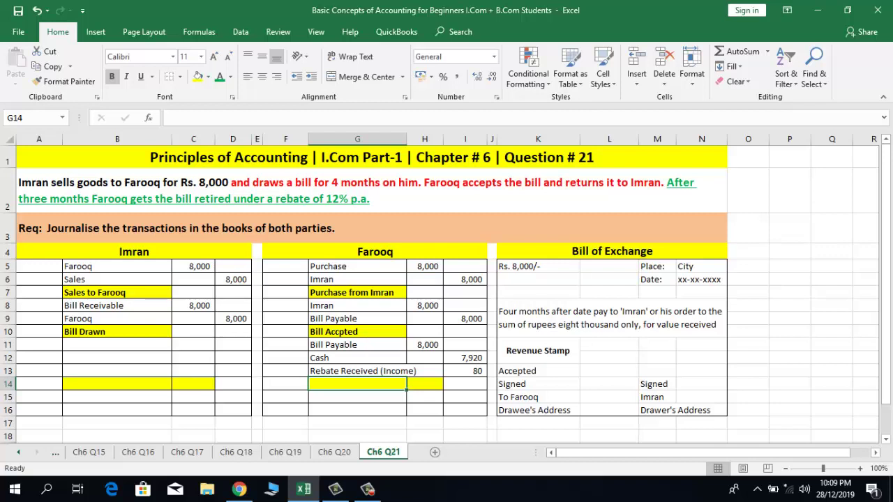
Add the narration "Bill honoured one month before" in G14 of the buyer's journal
text(Bill )
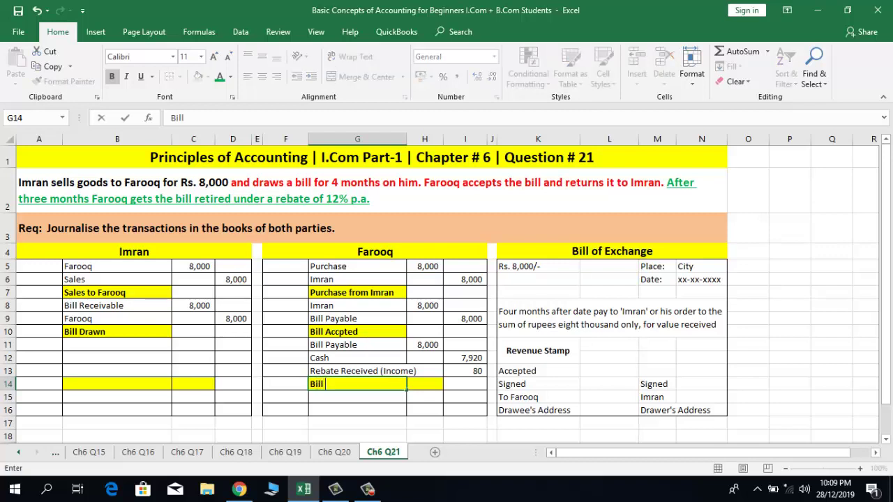
text(honoured )
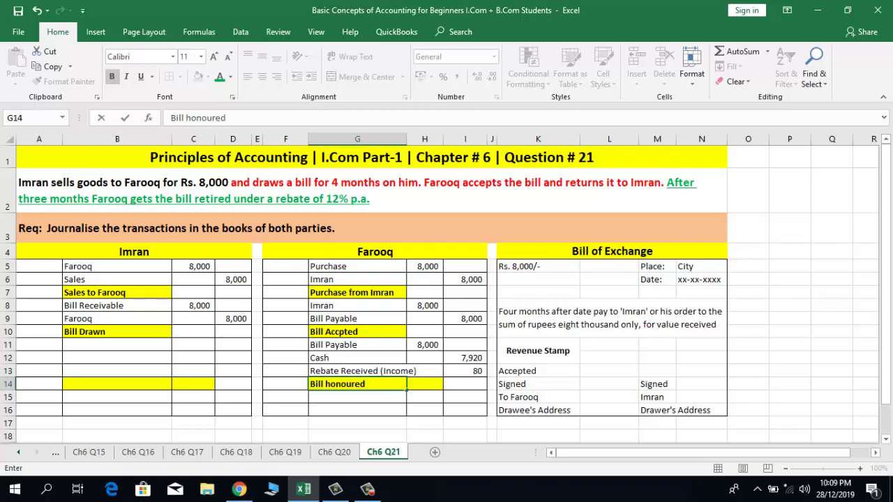
text(one month)
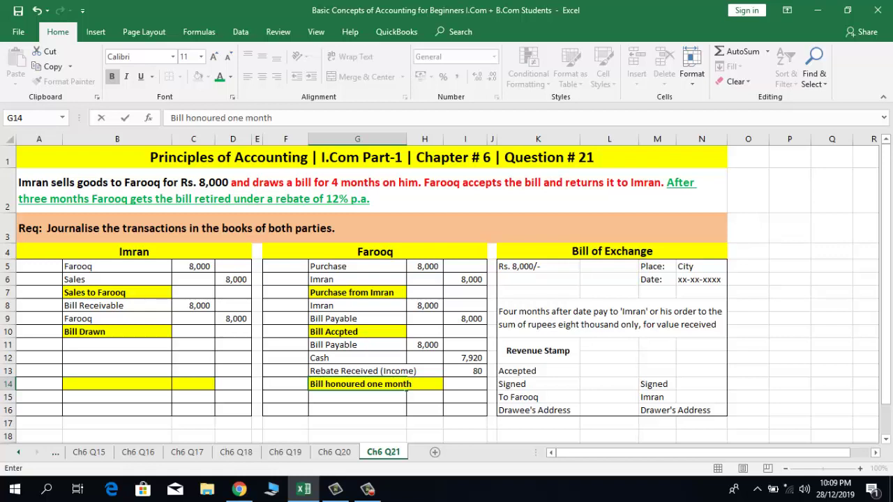
text( before)
key(Return)
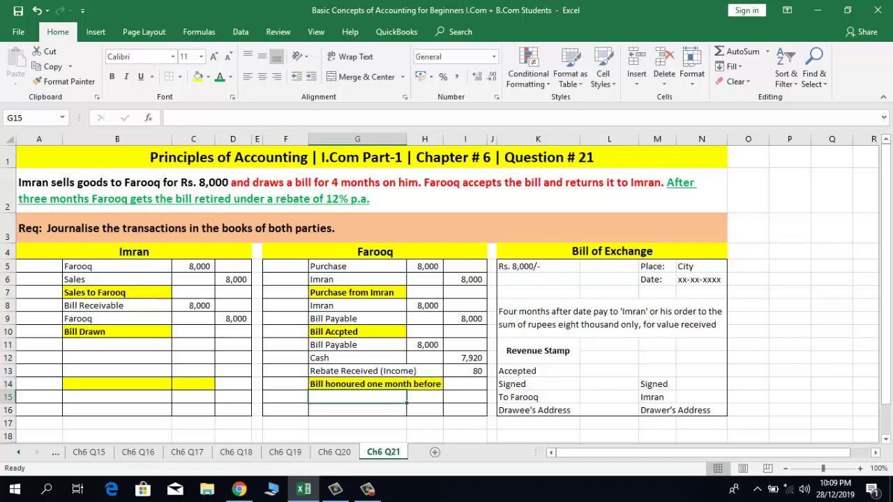
Enter Cash in B11 of the seller's journal as the account debited for the retired bill
key(Left)
key(Left)
key(Left)
key(Left)
key(Left)
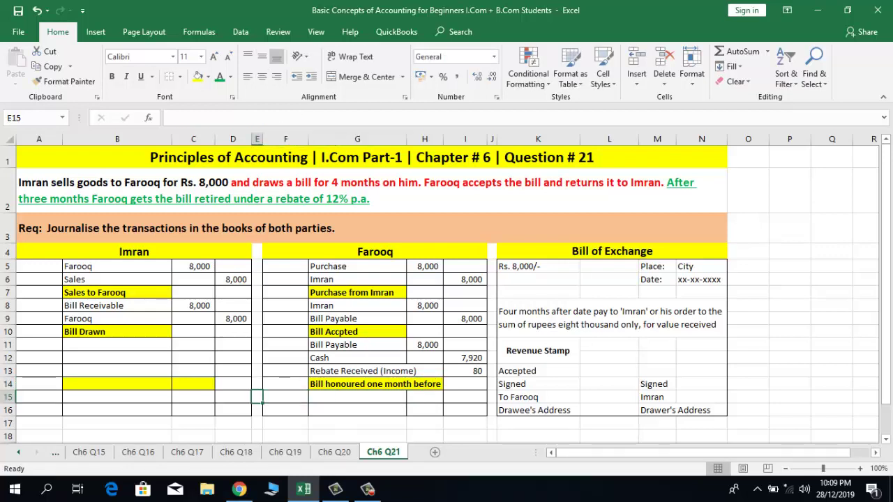
key(Up)
key(Right)
key(Up)
key(Up)
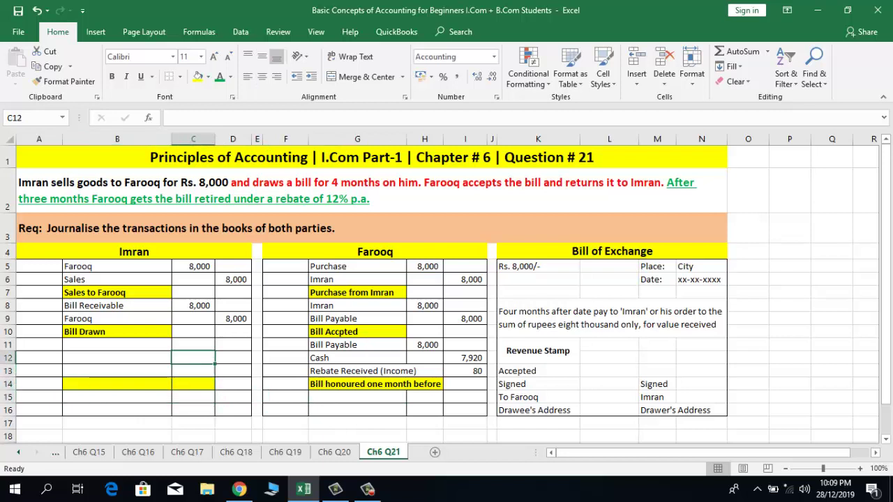
key(Left)
key(Up)
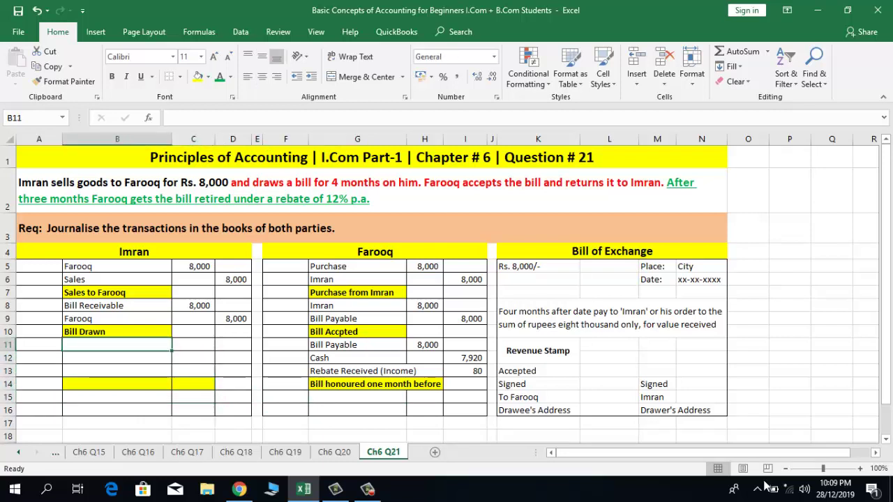
click(372, 363)
click(457, 360)
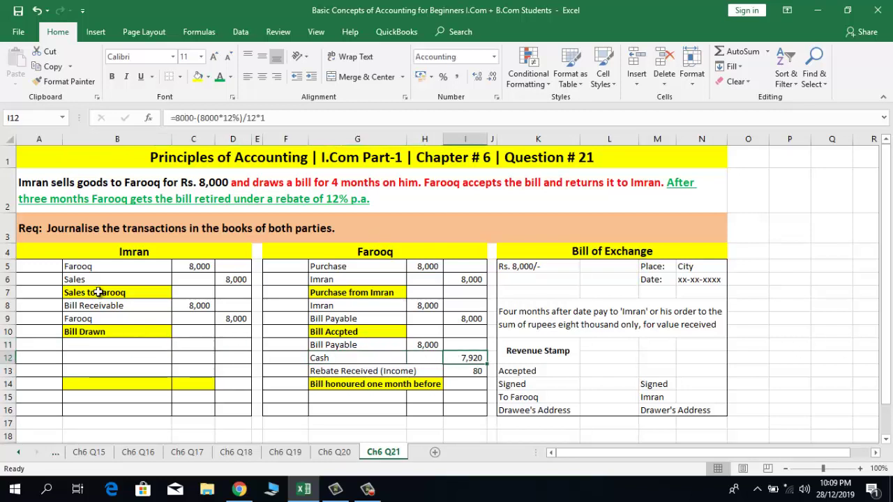
click(100, 350)
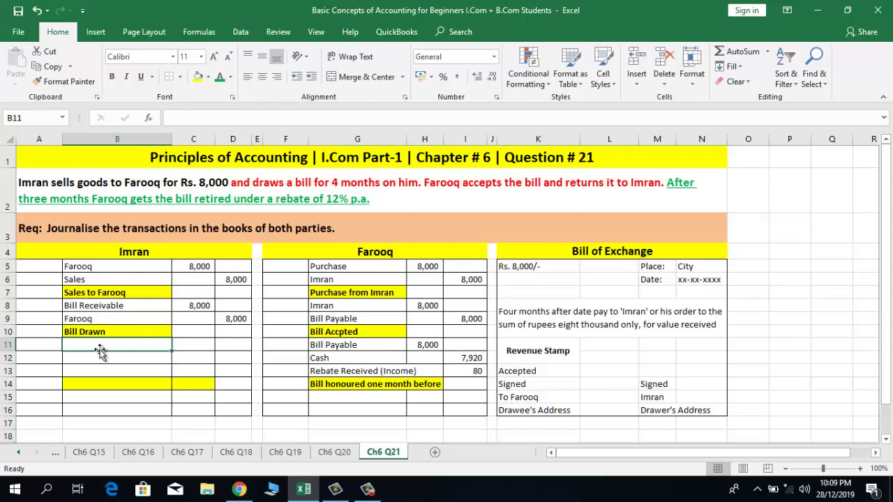
text(Cash)
key(Tab)
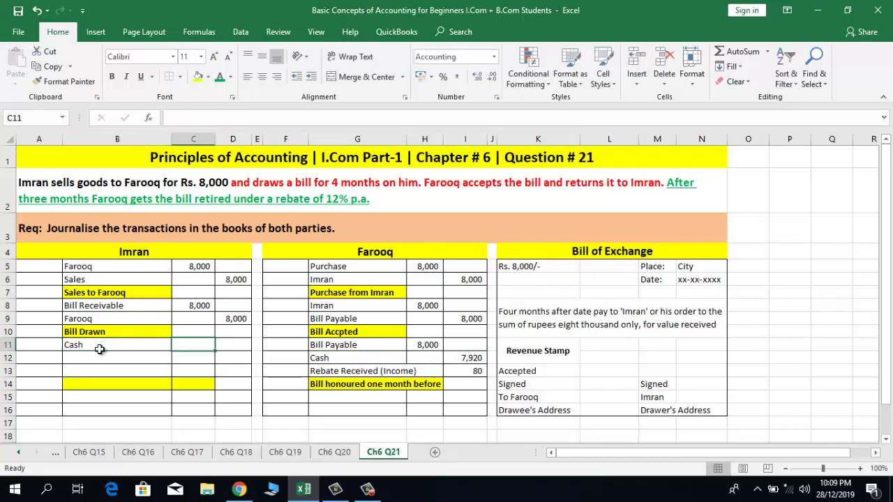
Enter a debit of 7,920 in C11 beside Cash in the seller's journal, matching the buyer's cash payment
click(364, 359)
click(441, 358)
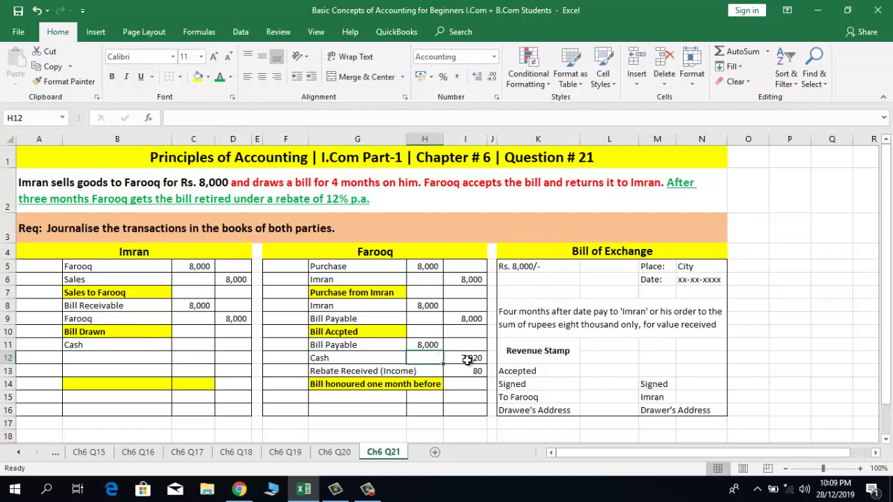
click(469, 360)
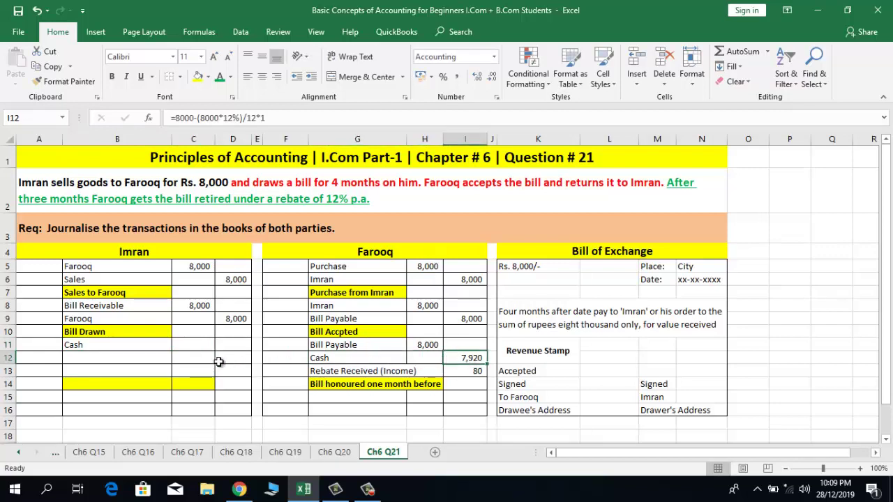
click(193, 345)
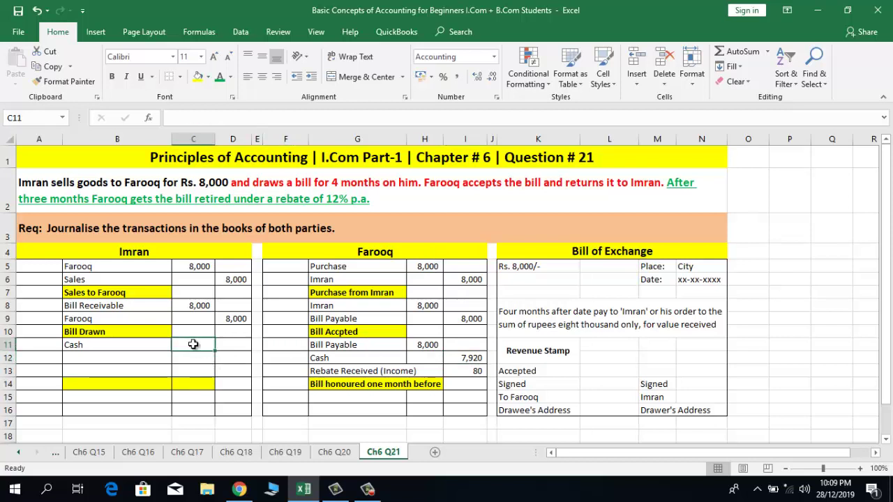
text(7)
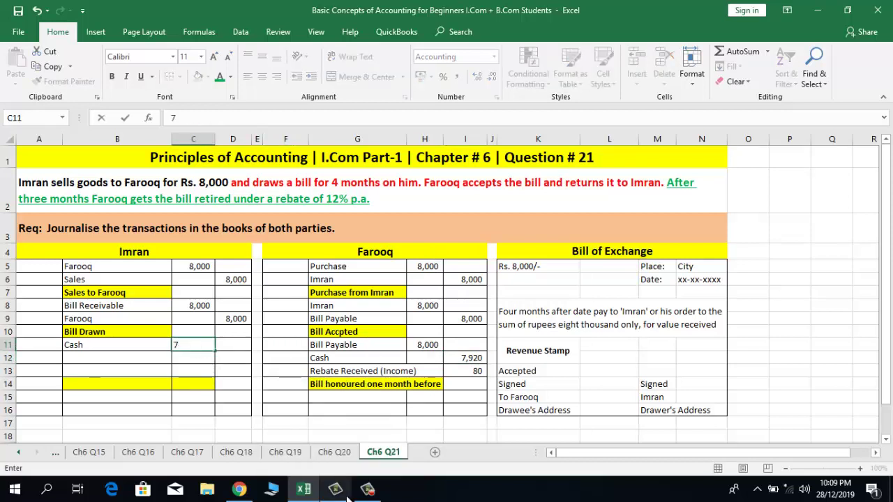
text(,920)
key(Return)
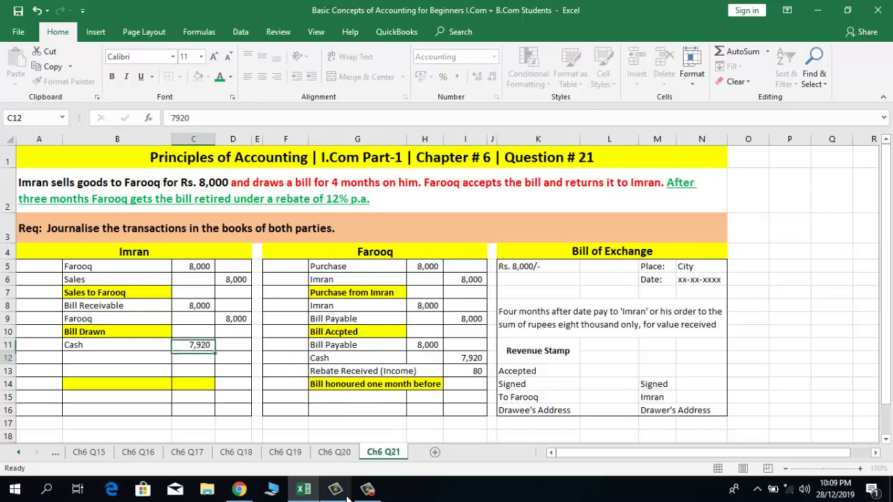
Enter Rebate Allowed in B12 of the seller's journal as the second debited account
key(Left)
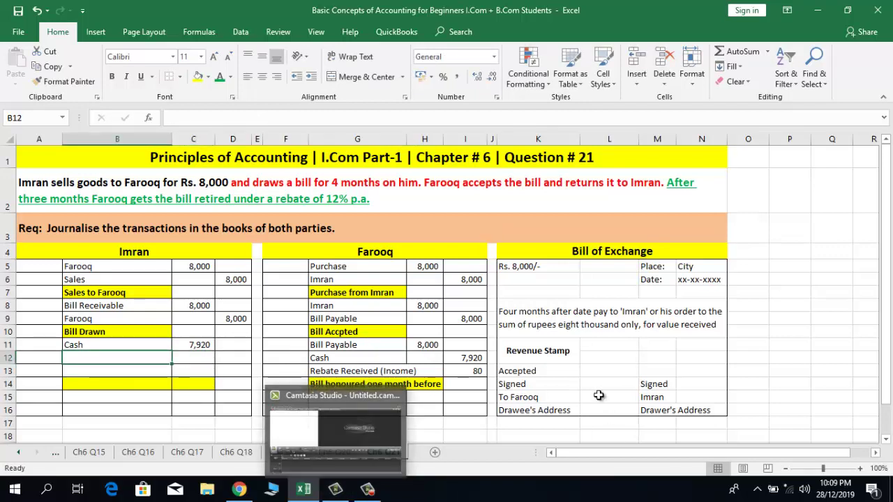
click(320, 370)
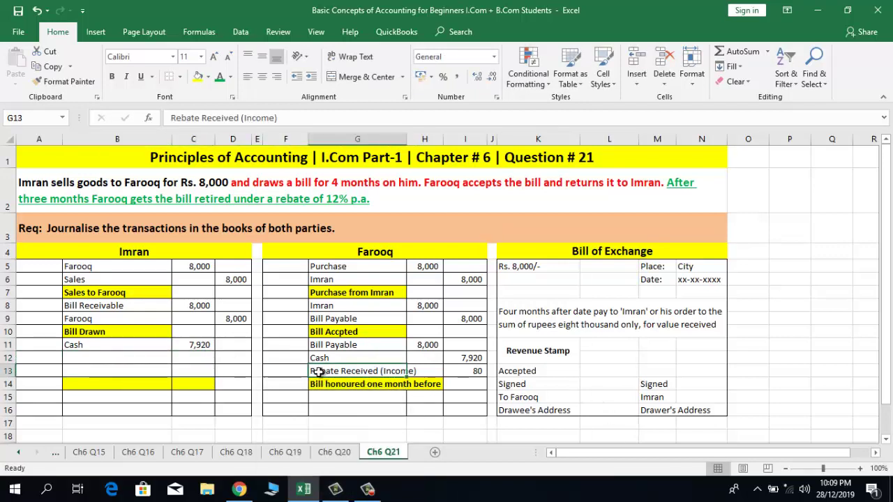
click(117, 356)
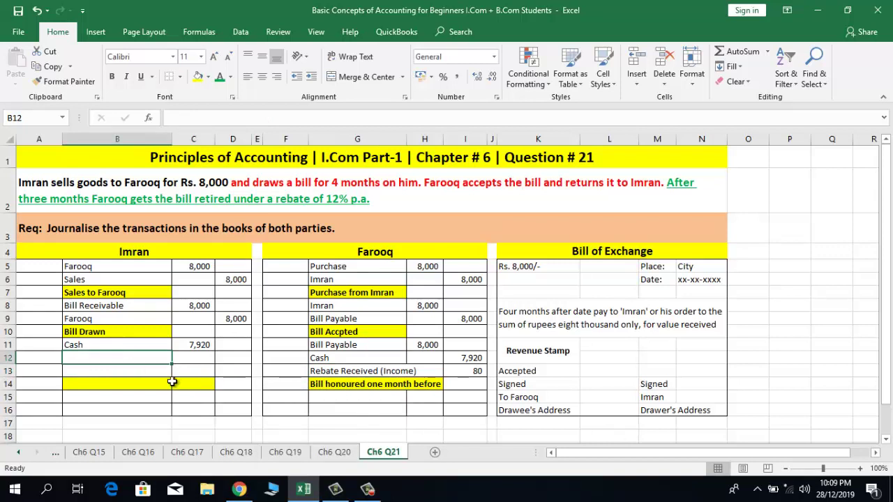
text(Rebate )
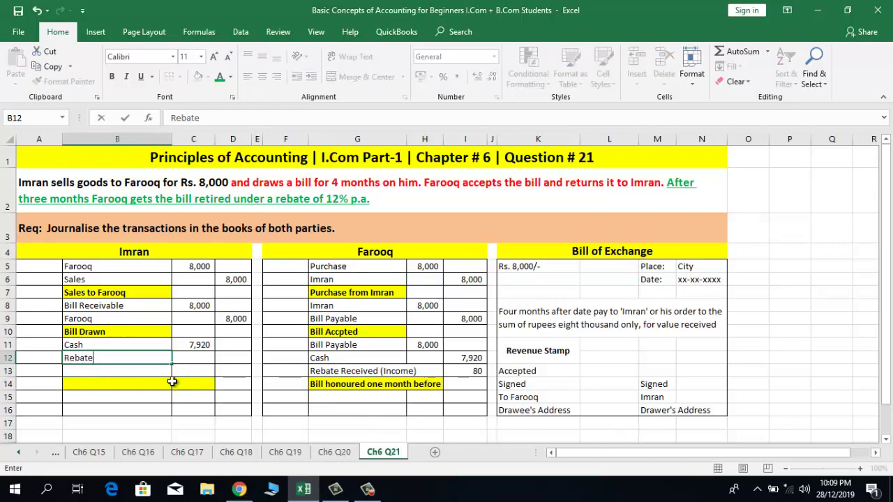
text(Allowed)
key(Tab)
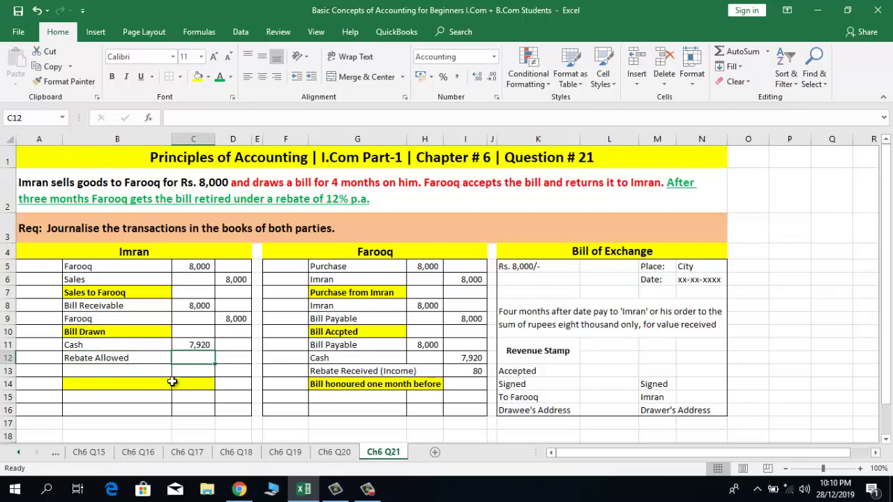
Append "(Expense)" to the Rebate Allowed account title in B12
click(86, 358)
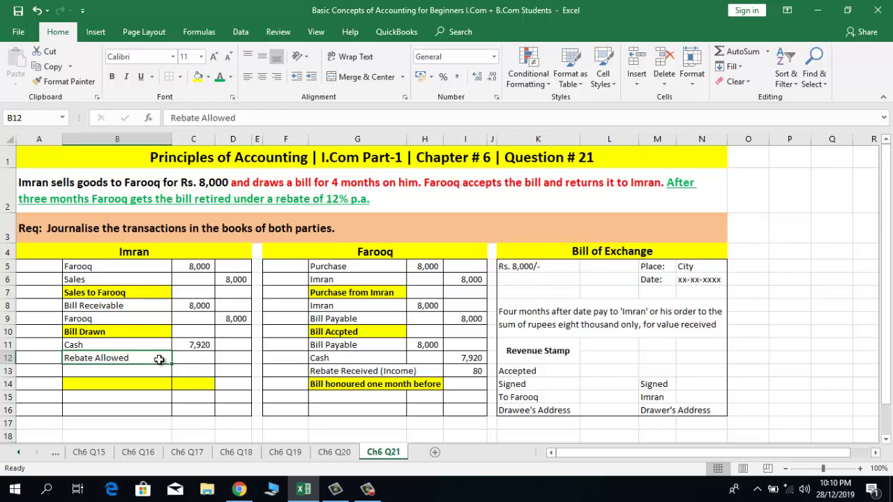
click(385, 370)
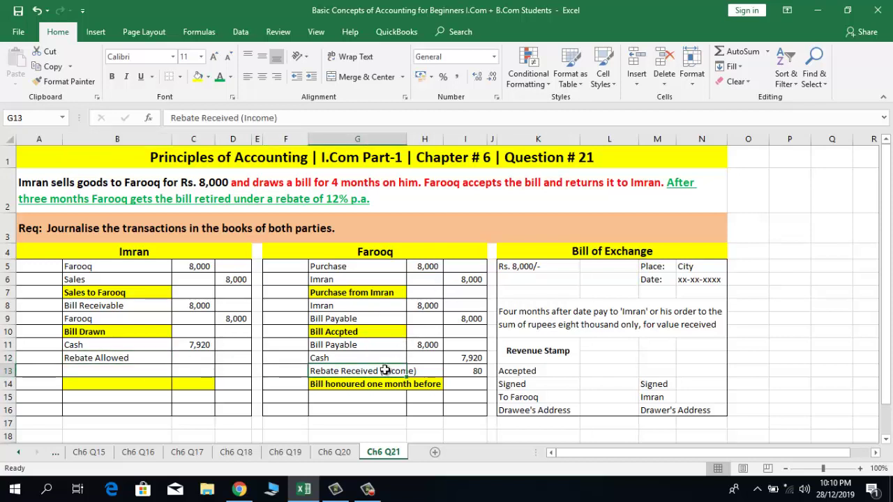
click(146, 252)
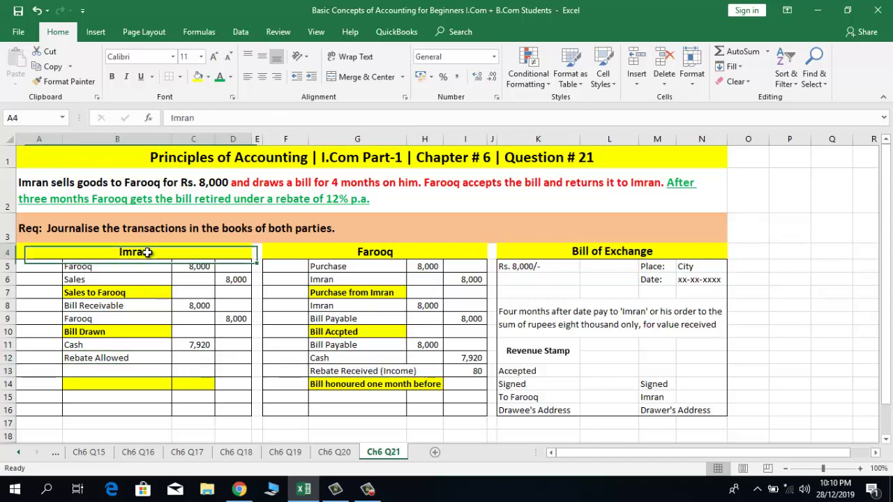
double_click(148, 358)
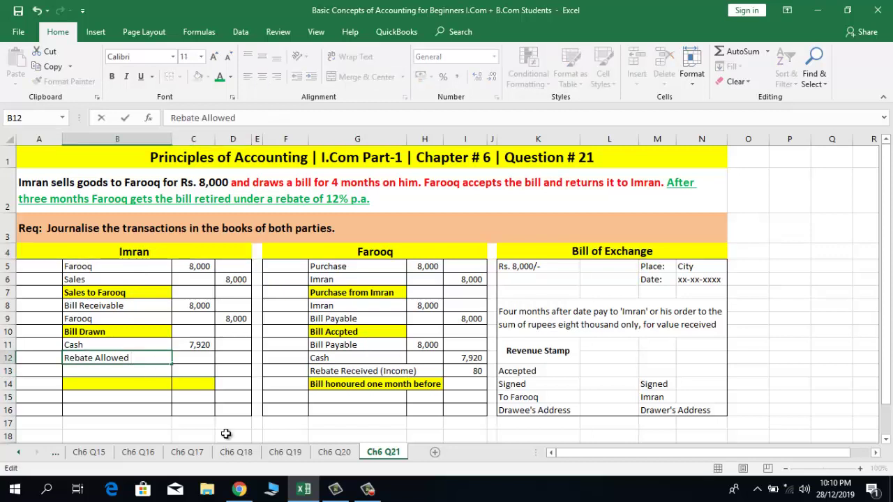
text((Expense))
key(Return)
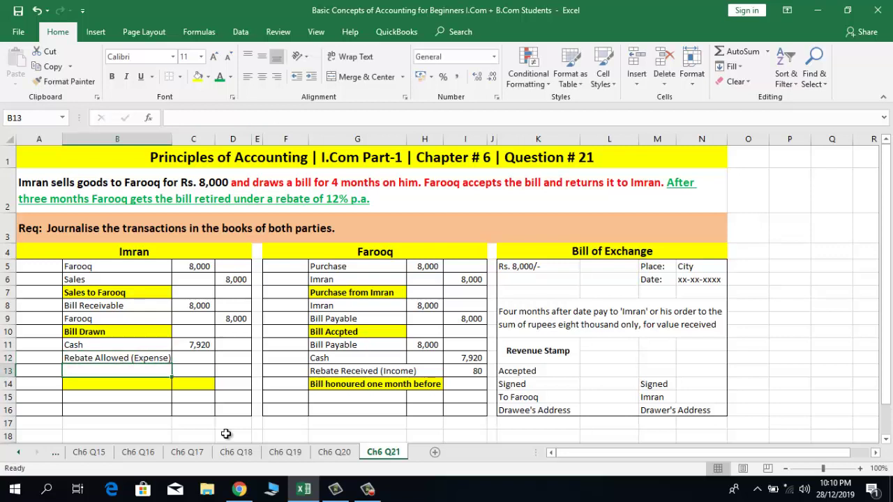
Enter a debit of 80 in C12 beside Rebate Allowed in the seller's journal
key(Up)
key(Right)
text(80)
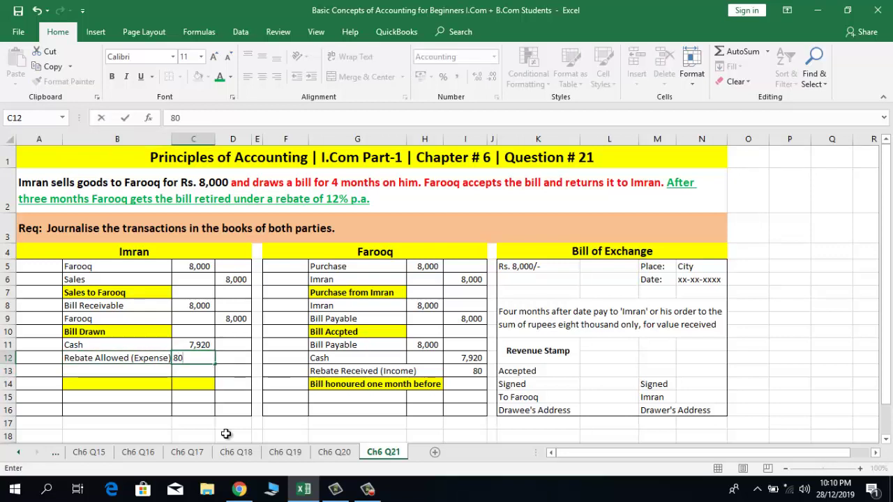
key(Return)
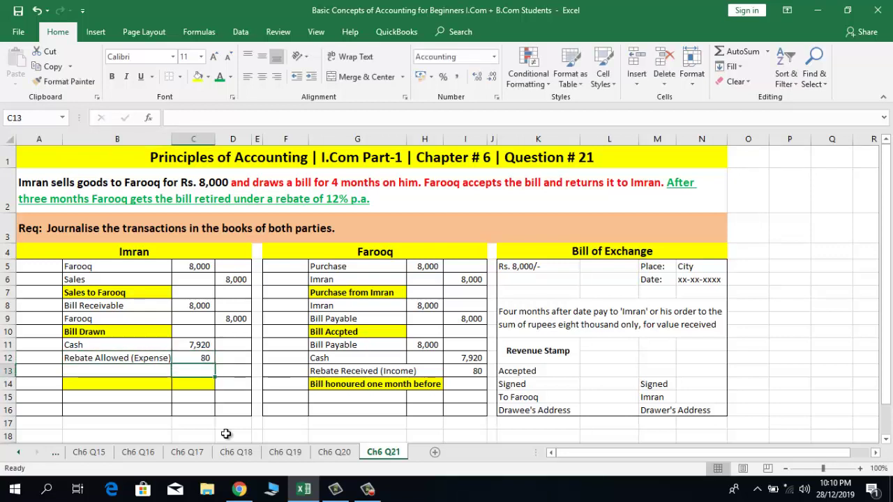
Compare the Bill Receivable debit in row 8 with the Cash and Rebate Allowed debits in the seller's journal
key(Left)
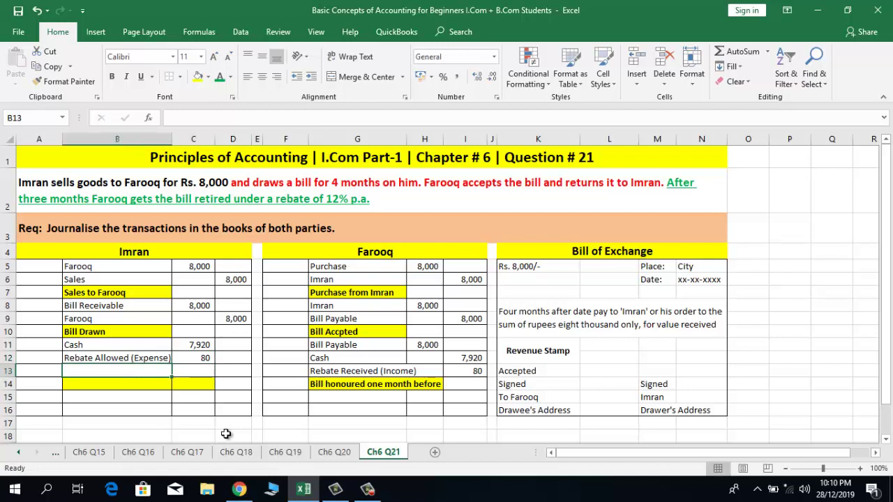
click(119, 307)
key(shift+Right)
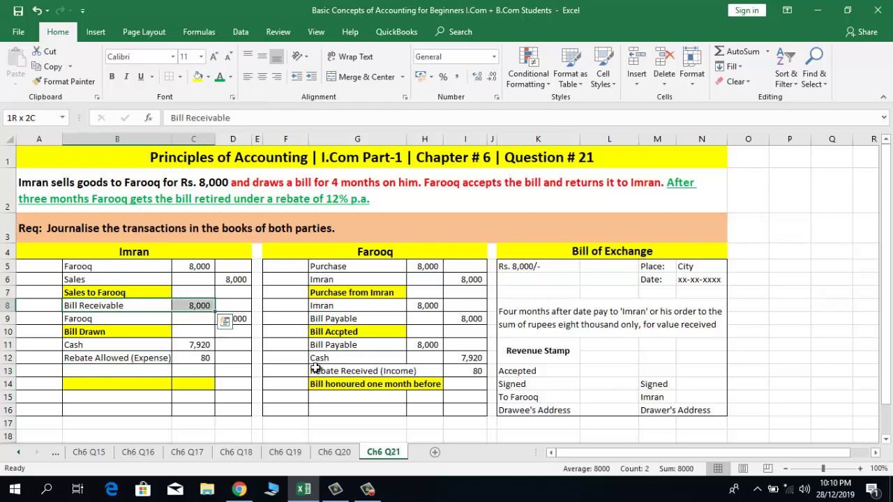
click(124, 305)
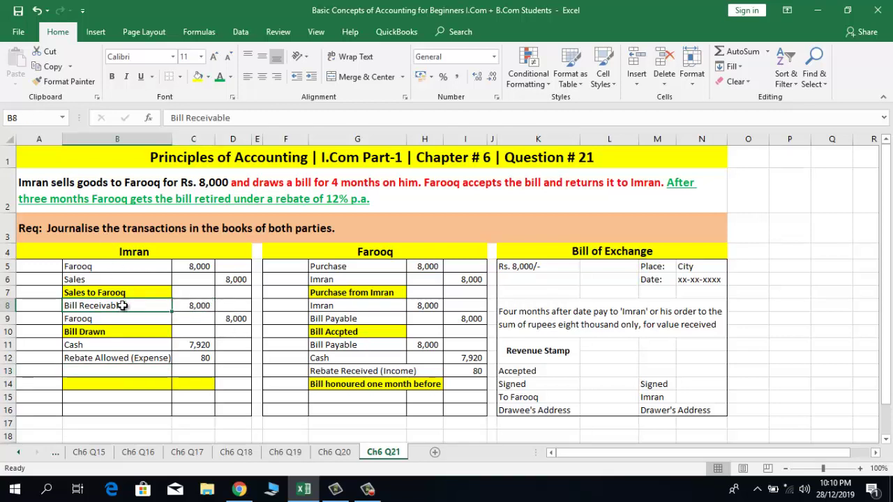
drag(137, 305, 193, 316)
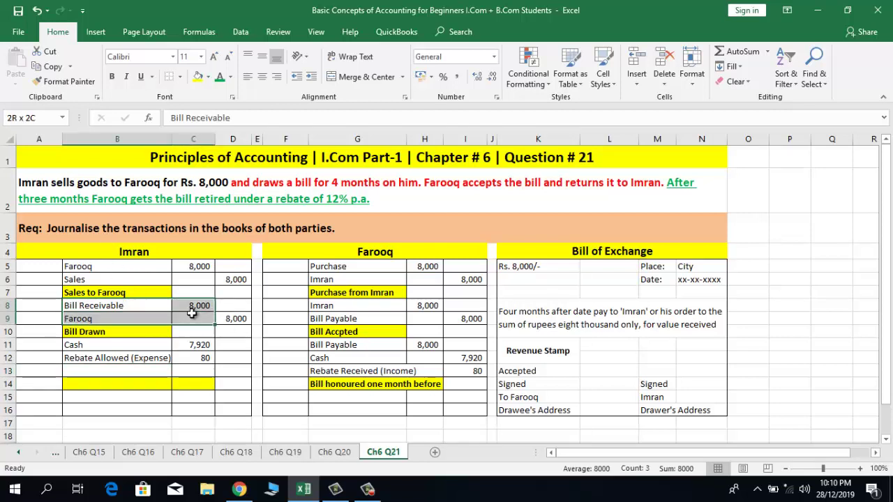
click(167, 346)
click(187, 348)
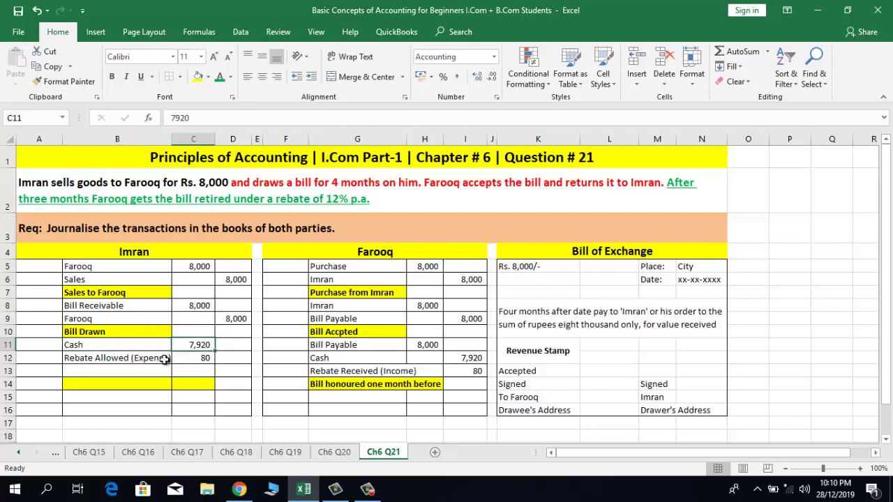
drag(167, 358, 175, 359)
click(191, 357)
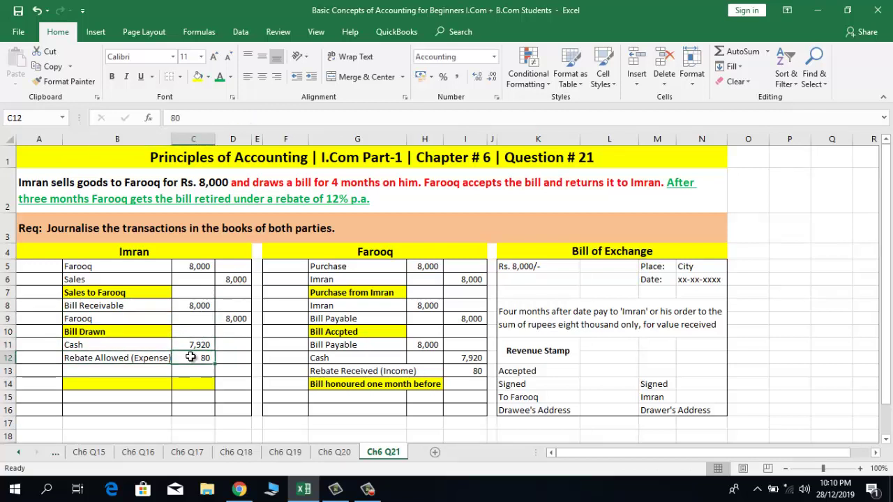
Copy the Bill Receivable account title from B8 into B13 as the credited account of the retirement entry
click(152, 308)
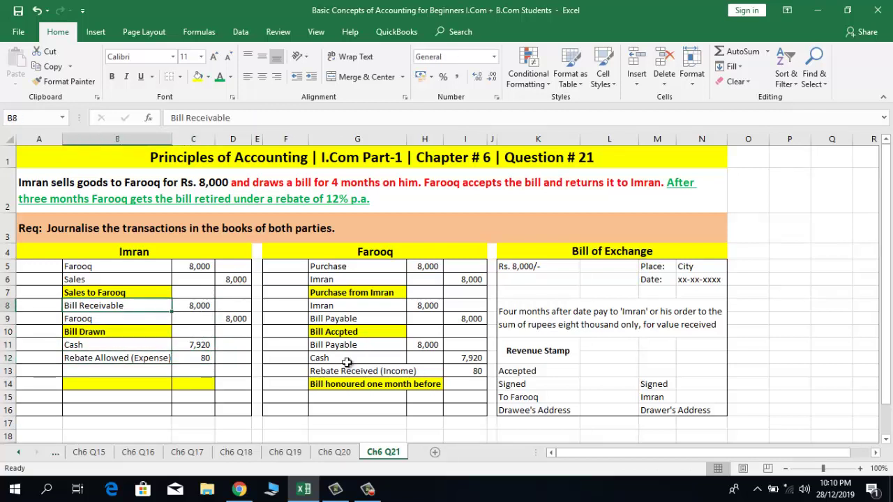
key(ctrl+c)
key(Down)
key(Down)
key(Down)
key(Down)
key(Down)
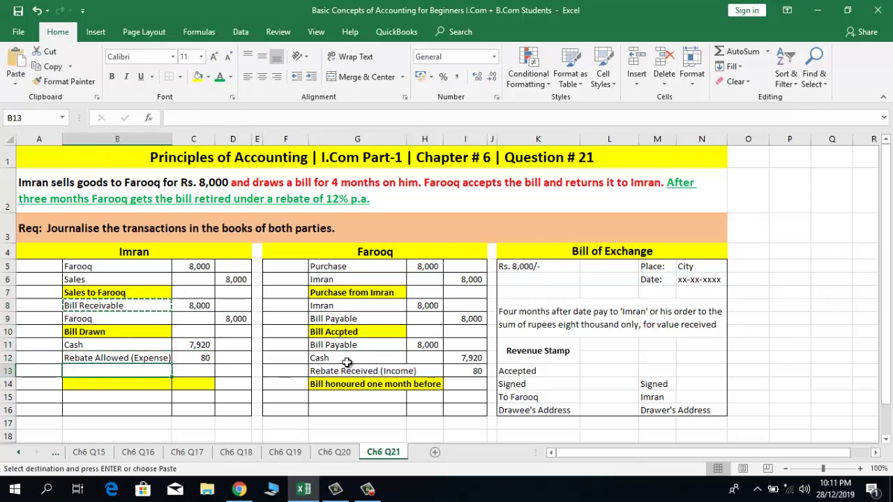
key(Return)
Enter a credit of 8,000 in D13 beside Bill Receivable in the seller's journal
key(Right)
key(Right)
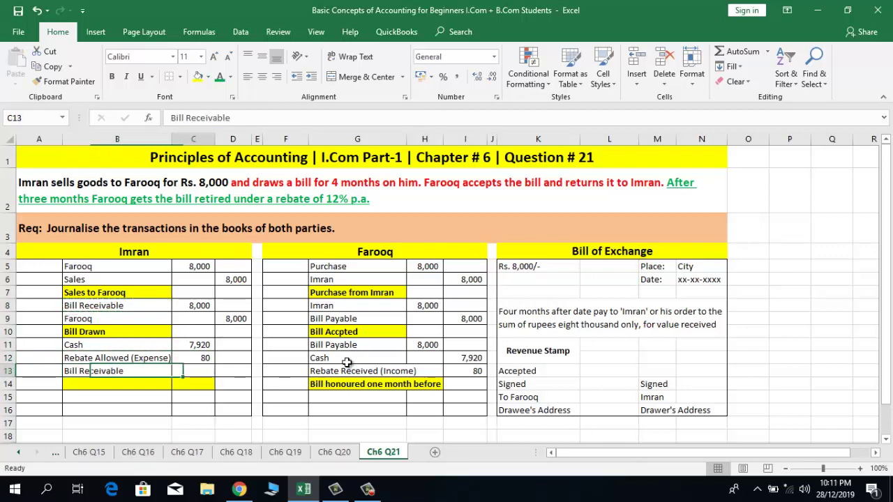
text(8000)
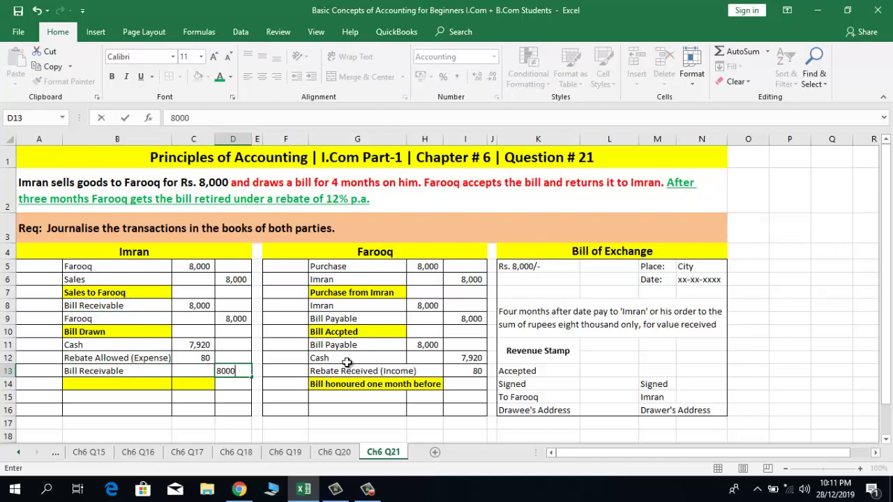
key(Return)
Copy the narration "Bill honoured one month before" from G14 into B14 of the seller's journal
key(Left)
key(Left)
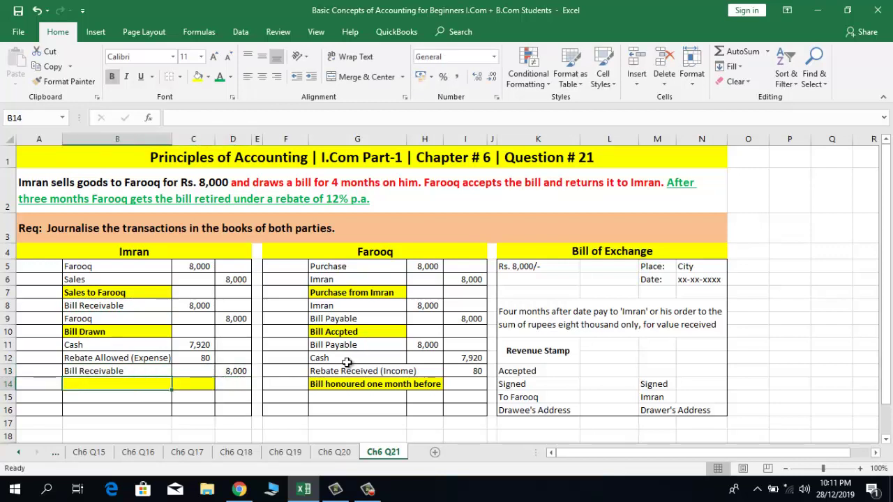
click(320, 383)
key(ctrl+c)
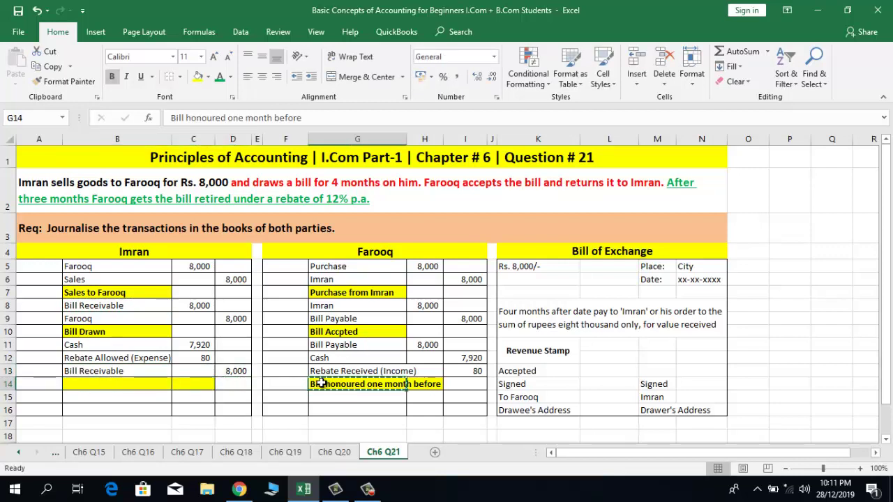
click(101, 385)
key(Return)
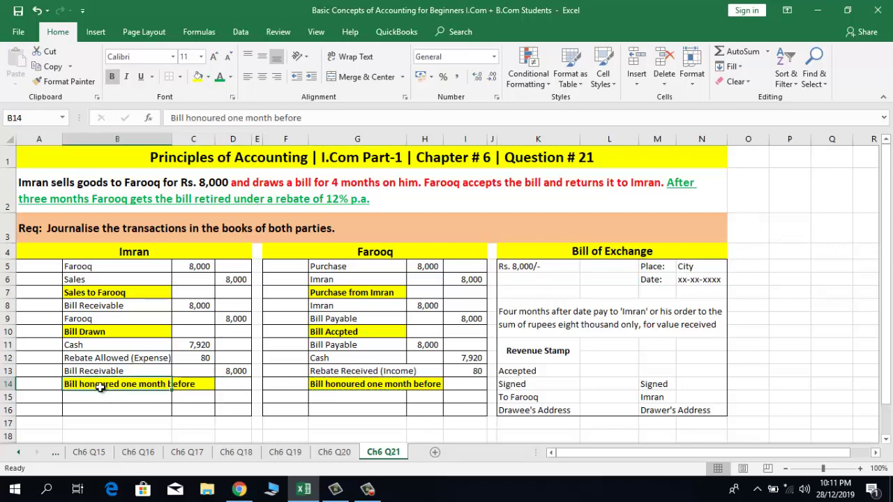
click(104, 405)
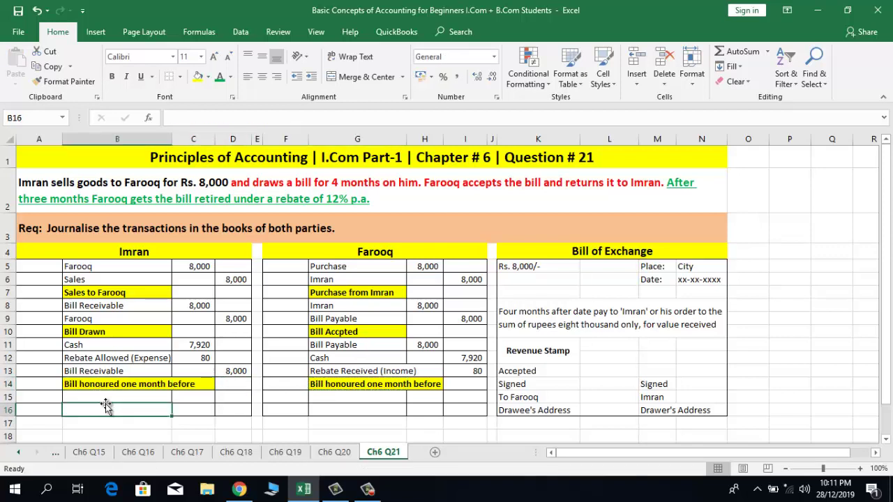